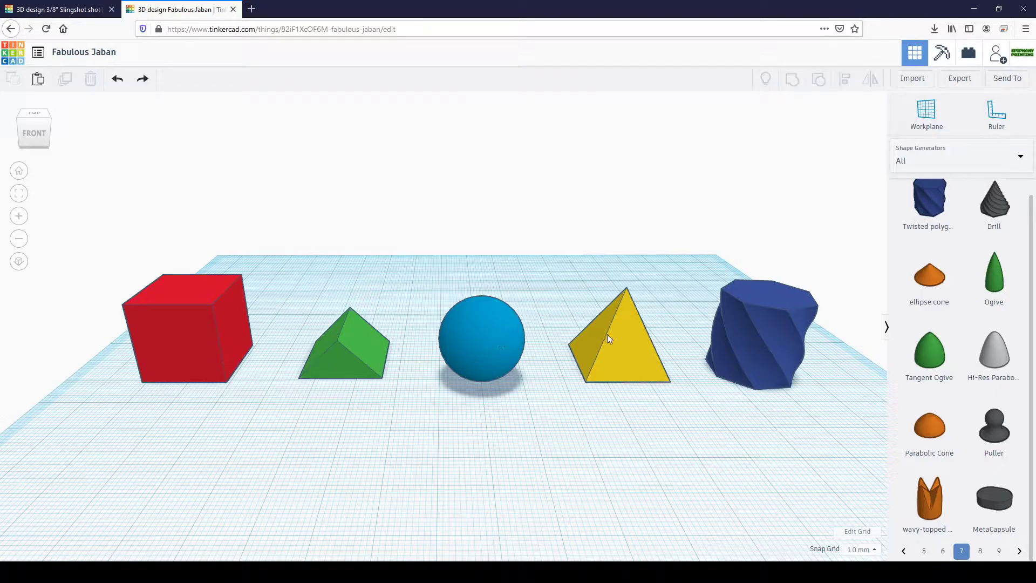
# Step: Select the blue sphere and place a ruler on the workplane in front of it to show its dimensions
pyautogui.click(488, 344)
pyautogui.scroll(3, 437, 373)
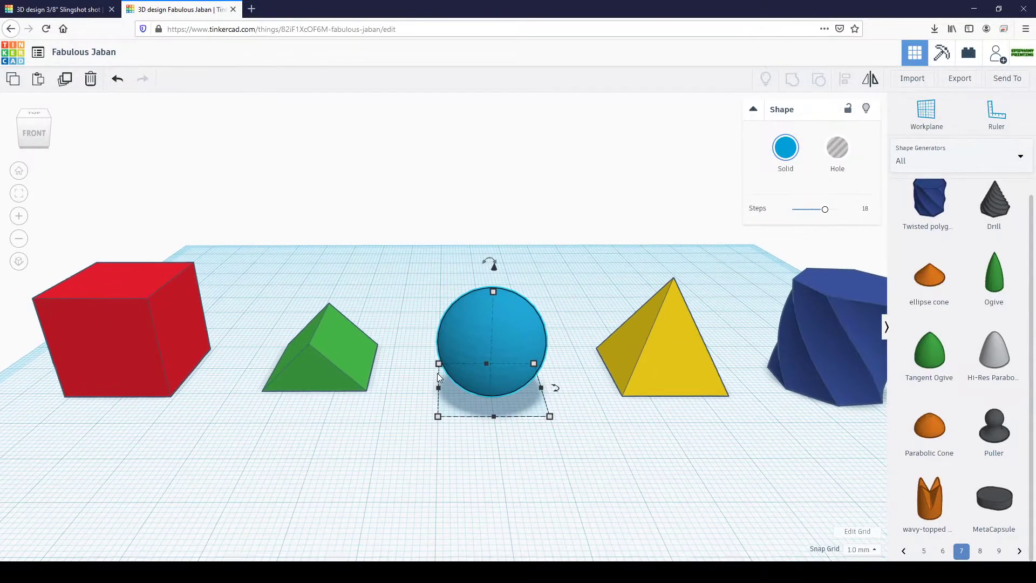
pyautogui.click(1011, 105)
pyautogui.click(369, 426)
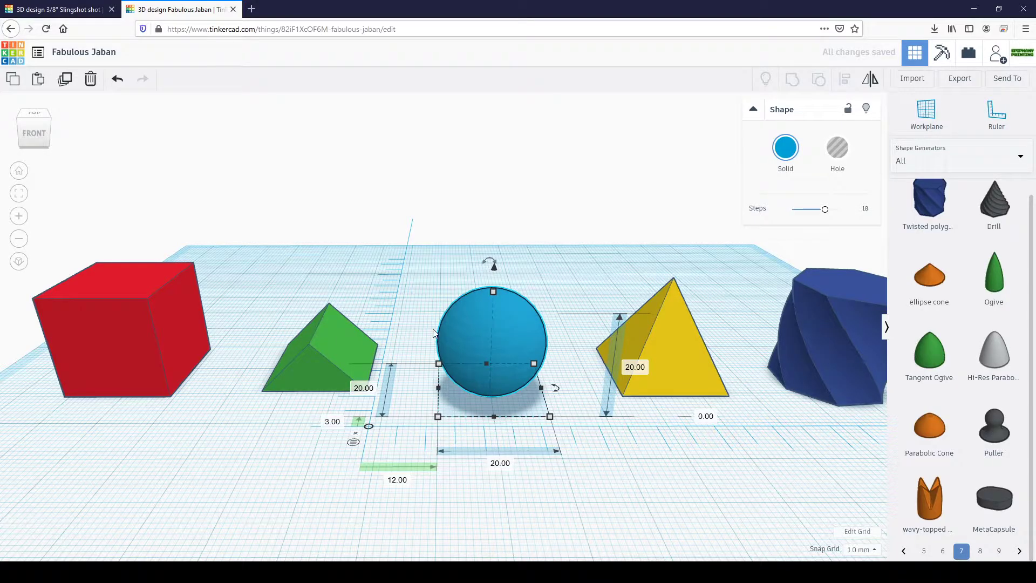
# Step: Duplicate the blue sphere in place and turn the copy into a hole
pyautogui.click(512, 310)
pyautogui.click(513, 309)
pyautogui.click(829, 154)
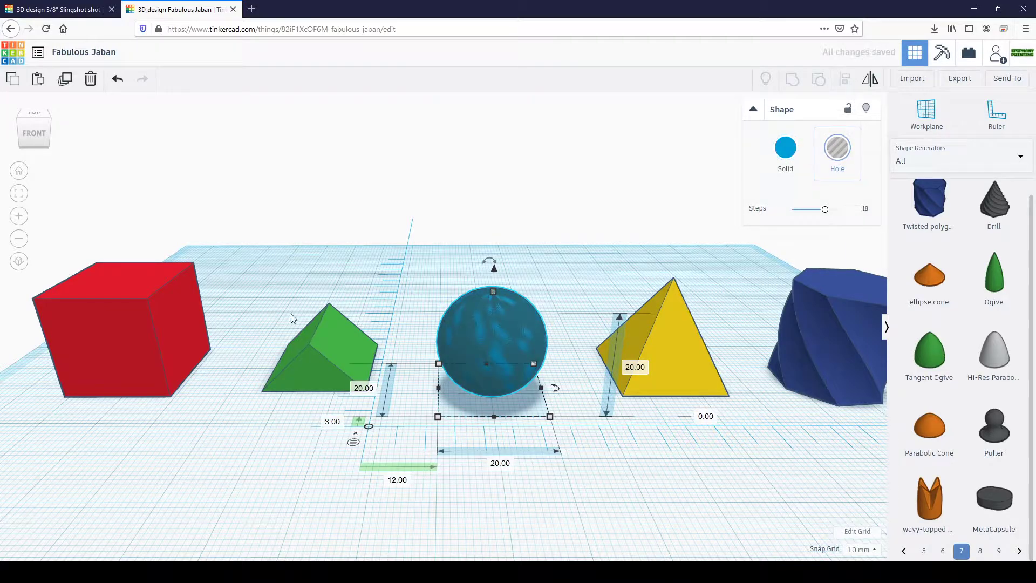
# Step: Set the hole sphere's height, width and depth to 19 mm each
pyautogui.click(629, 368)
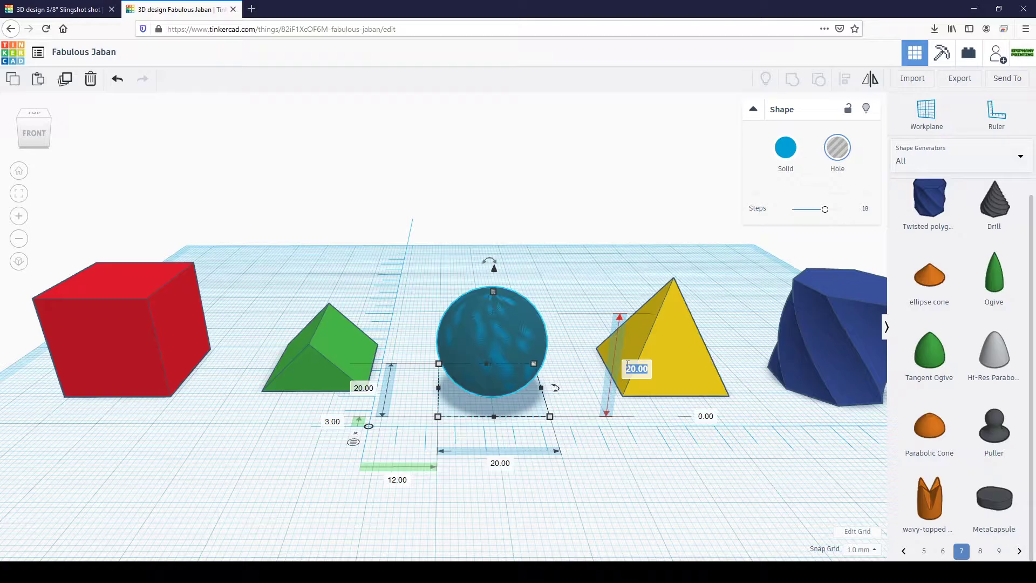
pyautogui.write('19')
pyautogui.click(500, 463)
pyautogui.write('19')
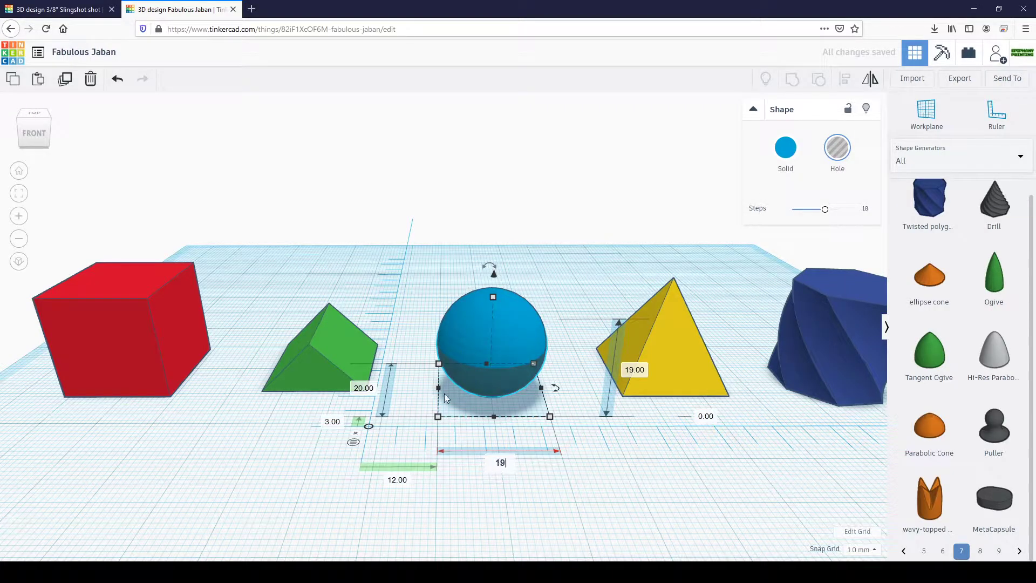
pyautogui.press('Return')
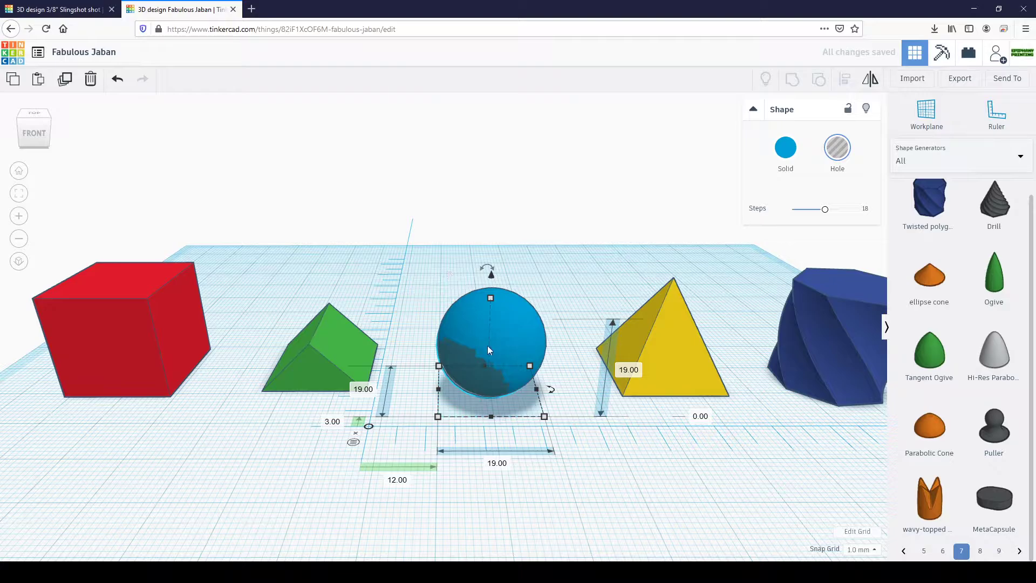
# Step: Centre the hole sphere inside the solid sphere on all three axes and group the two shapes
pyautogui.keyDown('shift'); pyautogui.click(474, 321); pyautogui.keyUp('shift')
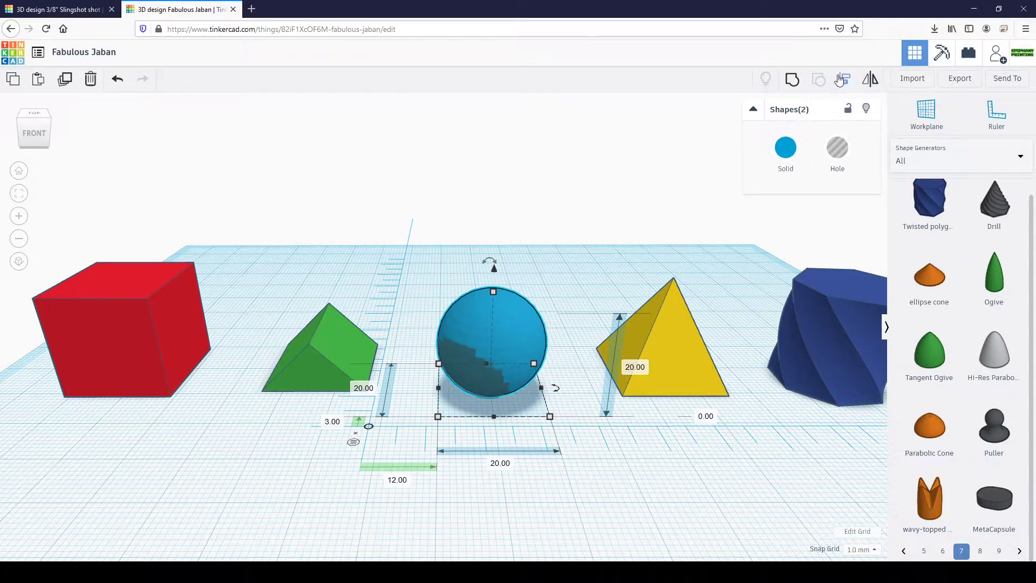
pyautogui.click(844, 79)
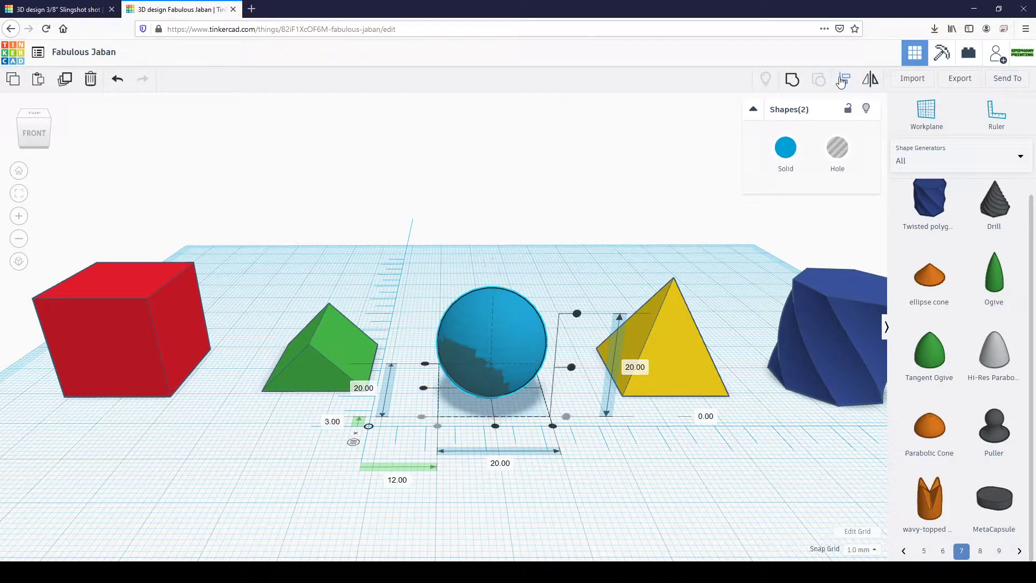
pyautogui.click(572, 366)
pyautogui.click(496, 427)
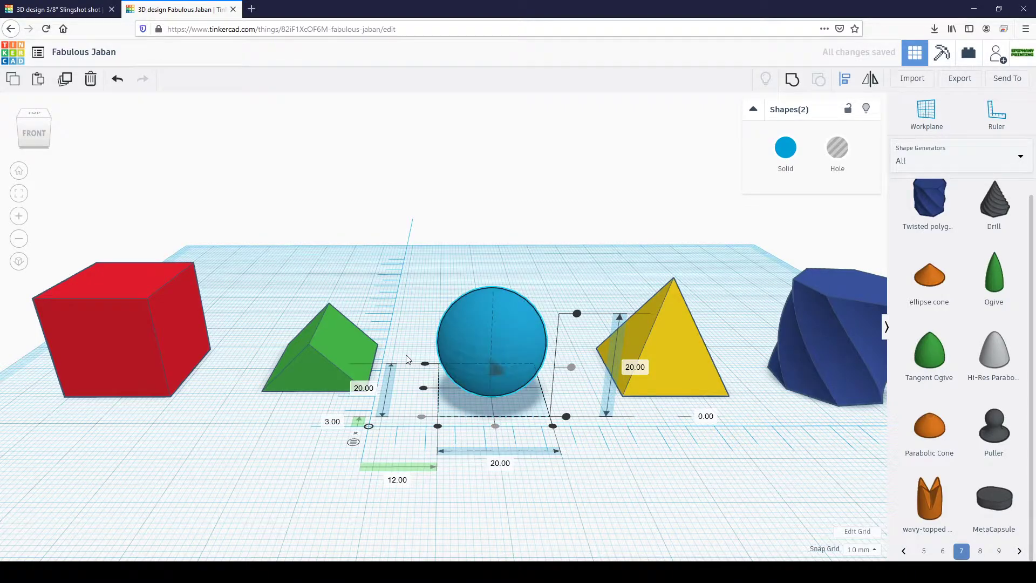
pyautogui.click(423, 389)
pyautogui.moveTo(394, 220); pyautogui.dragTo(523, 421)
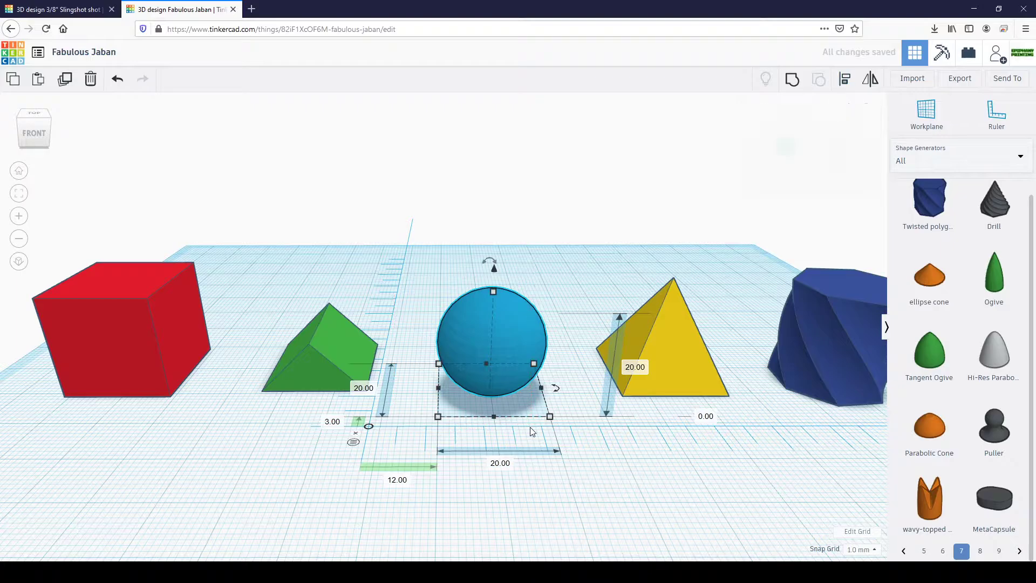
pyautogui.click(792, 80)
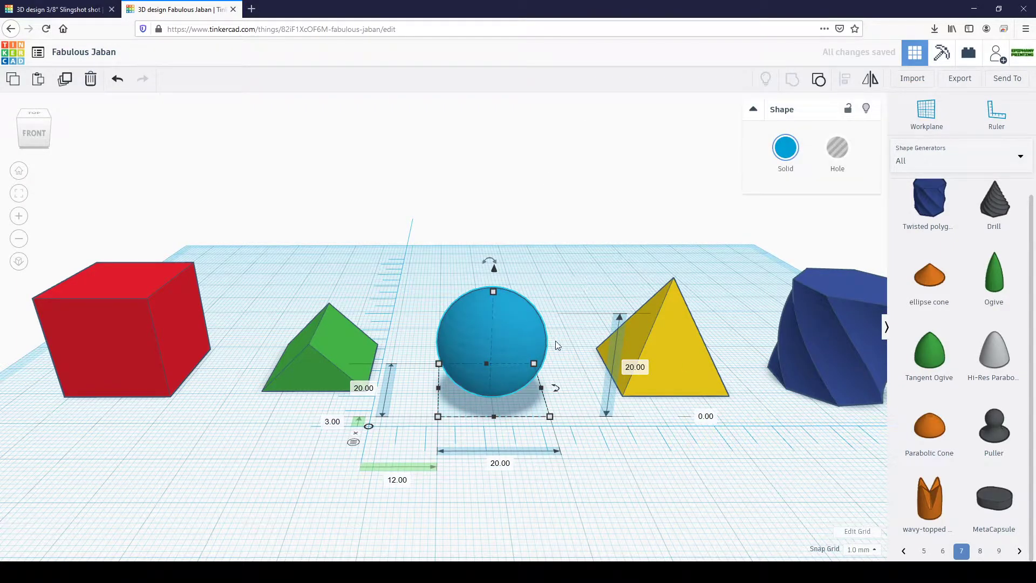
# Step: Place a hole box from the Basic Shapes collection over the hollowed blue sphere
pyautogui.scroll(5, 541, 351)
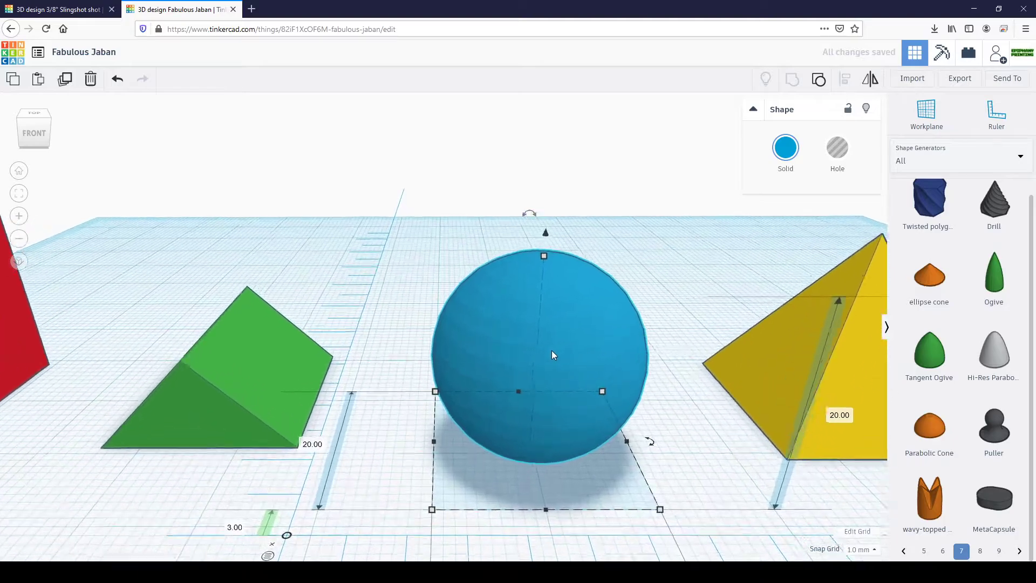
pyautogui.scroll(3, 563, 348)
pyautogui.moveTo(543, 338); pyautogui.dragTo(955, 232, button='right')
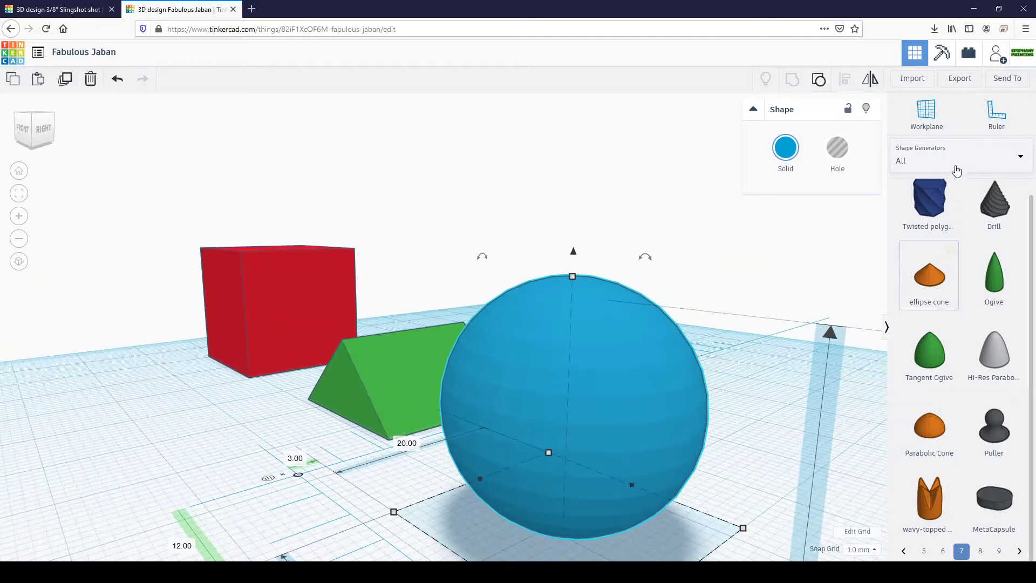
pyautogui.click(944, 162)
pyautogui.click(924, 198)
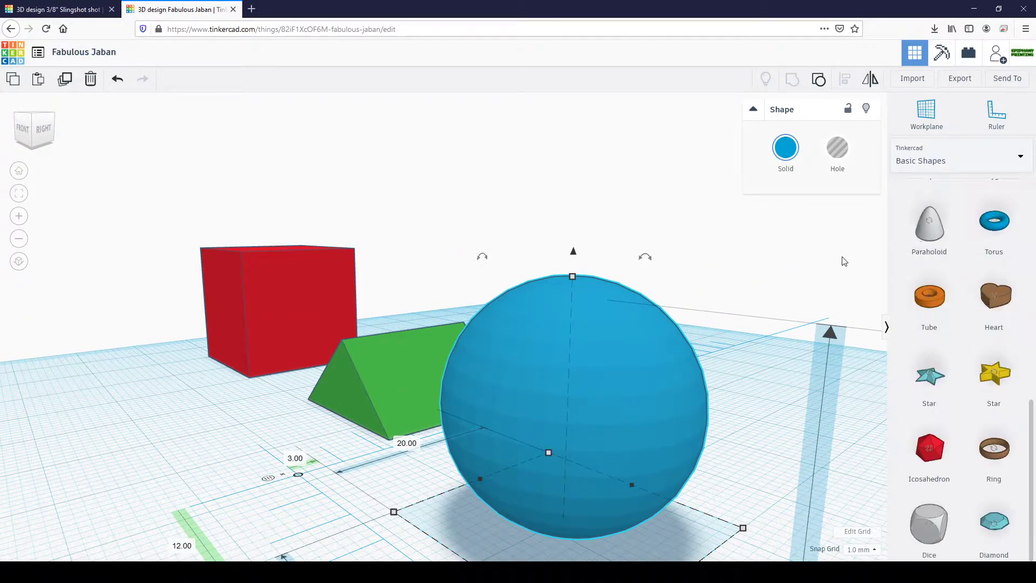
pyautogui.scroll(10, 942, 377)
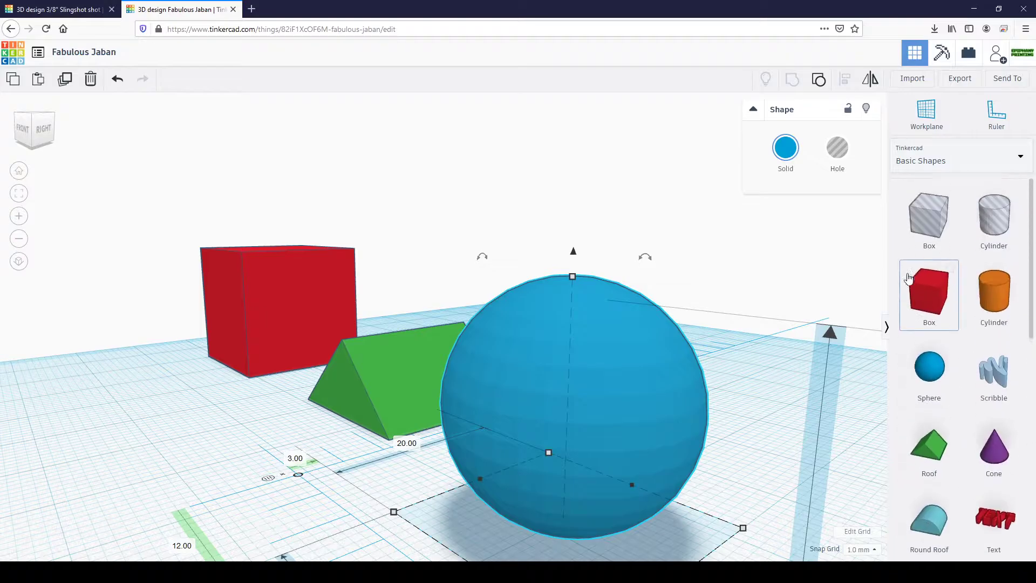
pyautogui.moveTo(937, 243); pyautogui.dragTo(597, 490)
# Step: Resize the hole box to 11 mm high and 27 mm long, and raise it over the sphere's upper half
pyautogui.scroll(-3, 593, 497)
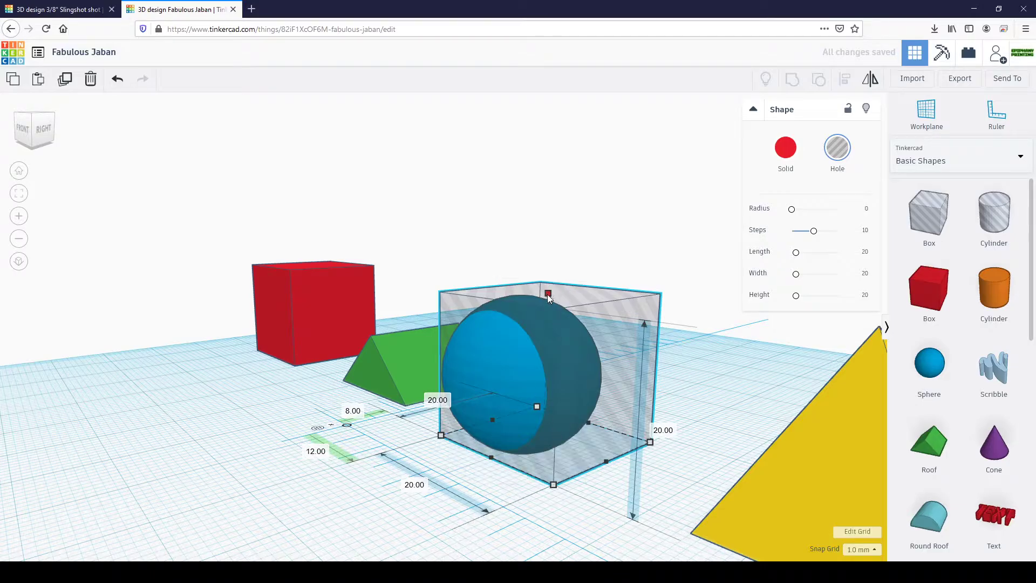
pyautogui.moveTo(548, 293); pyautogui.dragTo(548, 349)
pyautogui.moveTo(492, 459); pyautogui.dragTo(449, 473)
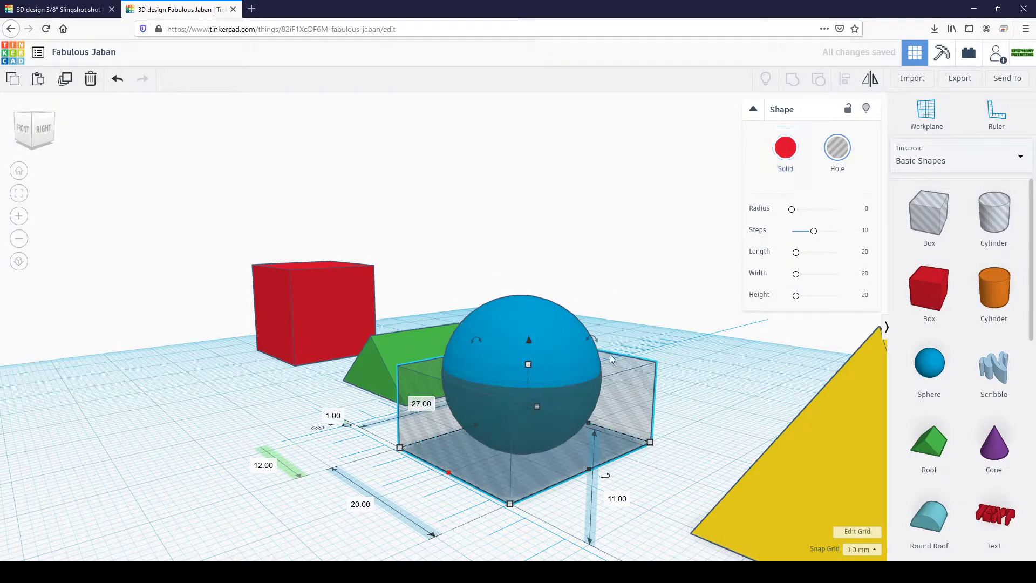
pyautogui.moveTo(529, 342); pyautogui.dragTo(530, 252)
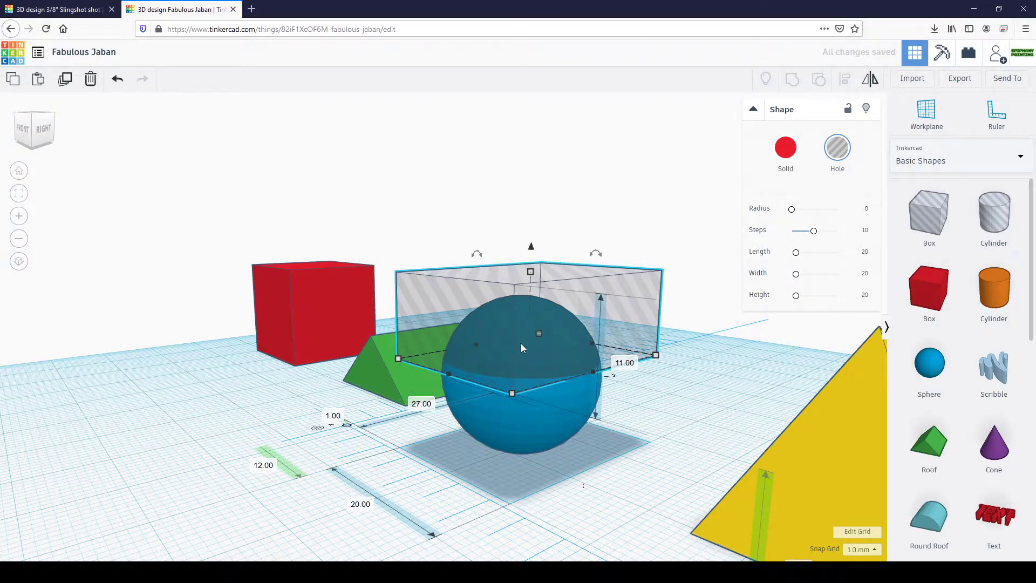
# Step: Group the hole box with the hollow sphere to cut off its top, and inspect the resulting bowl
pyautogui.keyDown('shift'); pyautogui.click(522, 323); pyautogui.keyUp('shift')
pyautogui.hotkey('ctrl', 'g')
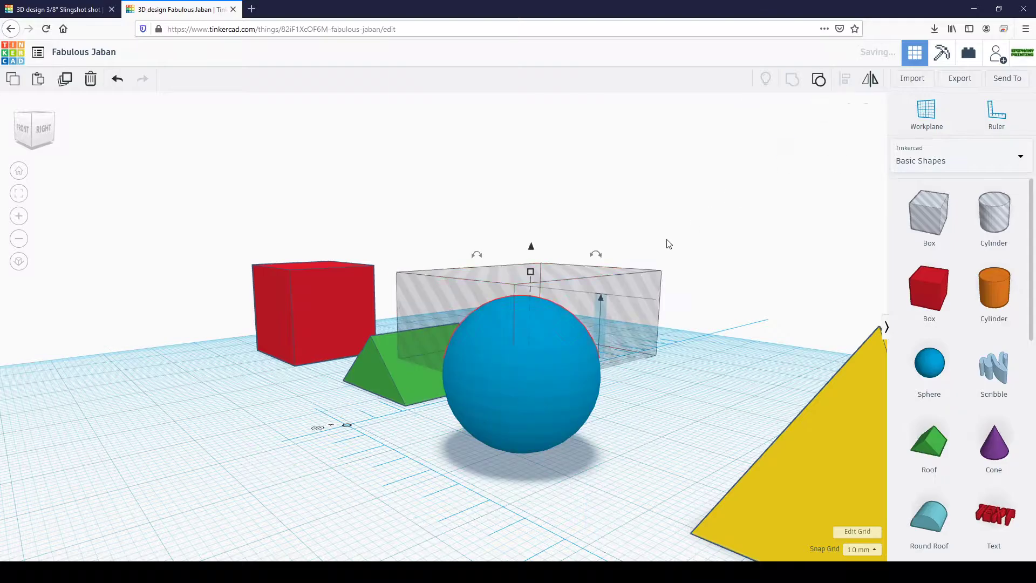
pyautogui.click(727, 282)
pyautogui.moveTo(727, 283); pyautogui.dragTo(691, 385, button='right')
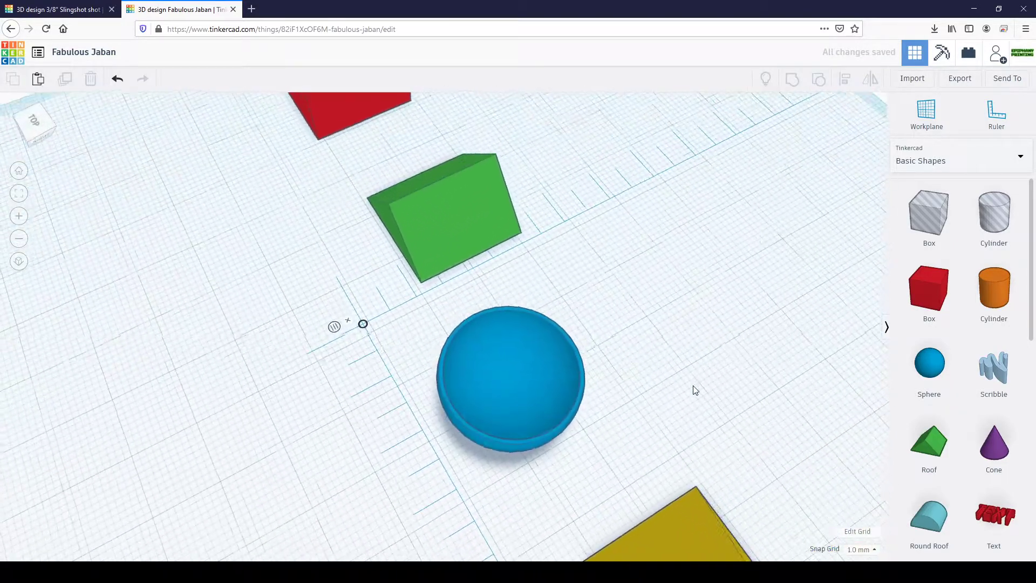
pyautogui.moveTo(470, 373); pyautogui.dragTo(527, 308, button='right')
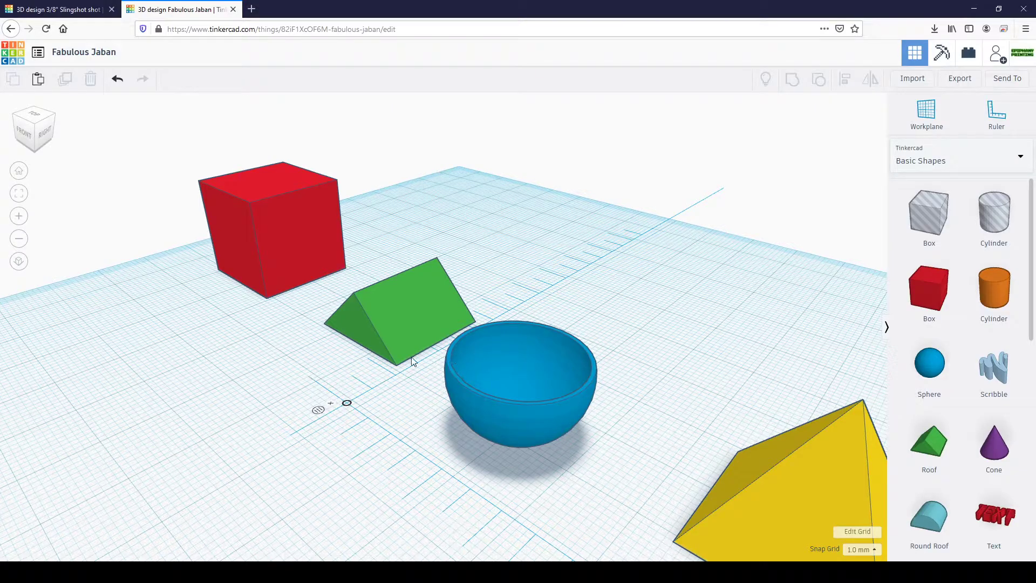
# Step: Select the yellow pyramid and duplicate it in place
pyautogui.moveTo(475, 363); pyautogui.dragTo(294, 376, button='right')
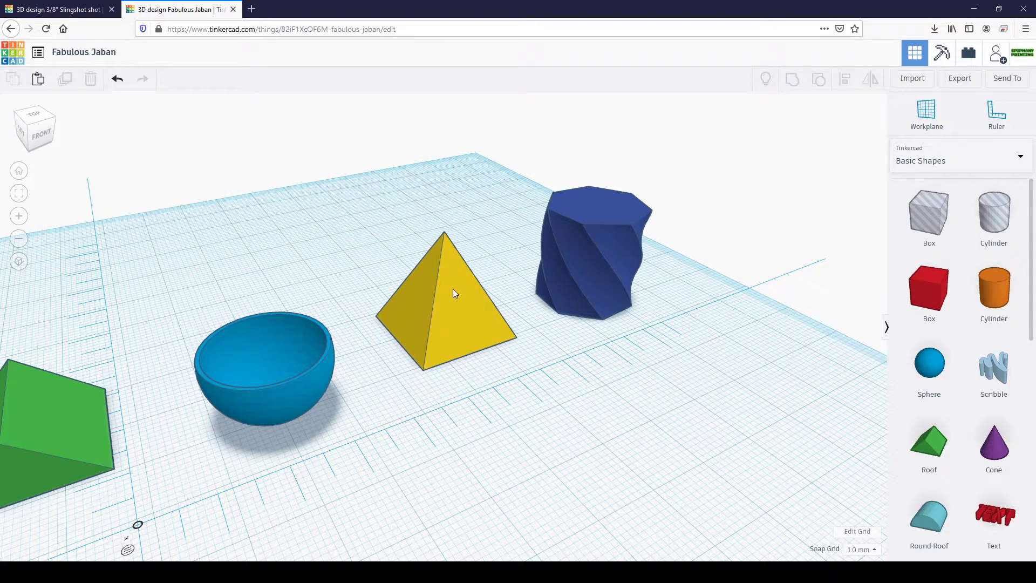
pyautogui.click(442, 307)
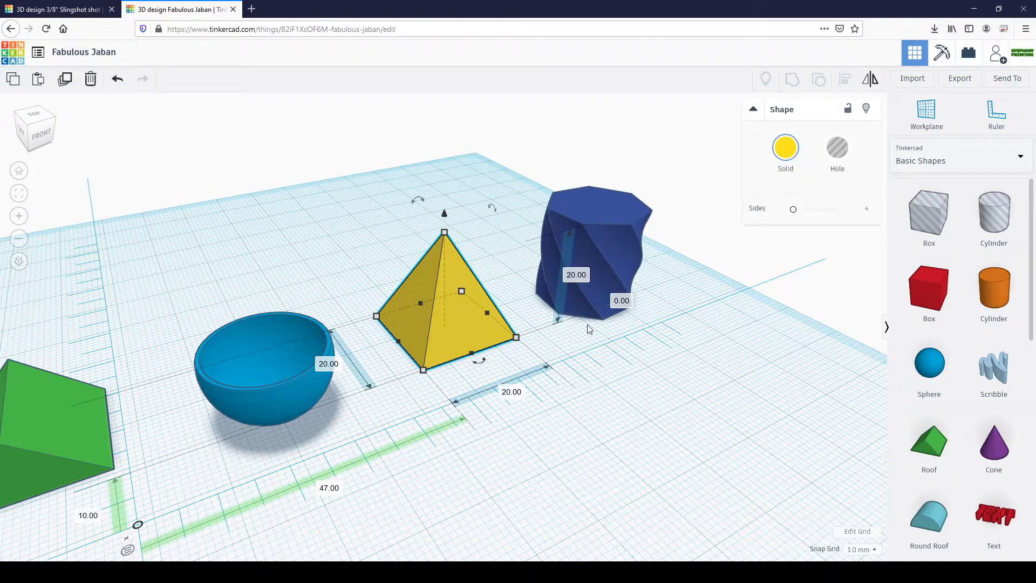
pyautogui.click(523, 239)
pyautogui.click(473, 277)
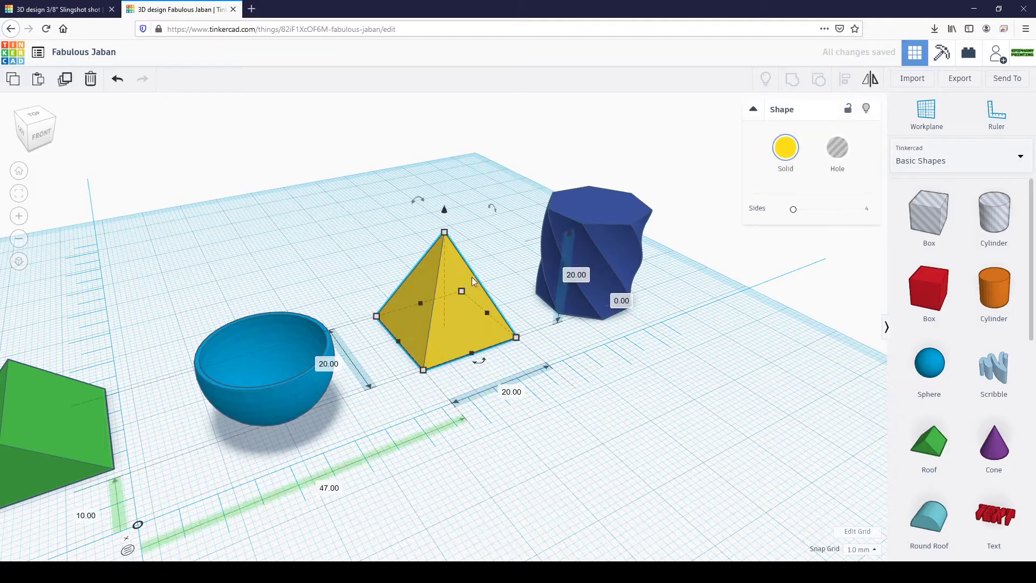
# Step: Set the pyramid copy's height, width and depth to 18 mm each and turn it into a hole
pyautogui.click(585, 273)
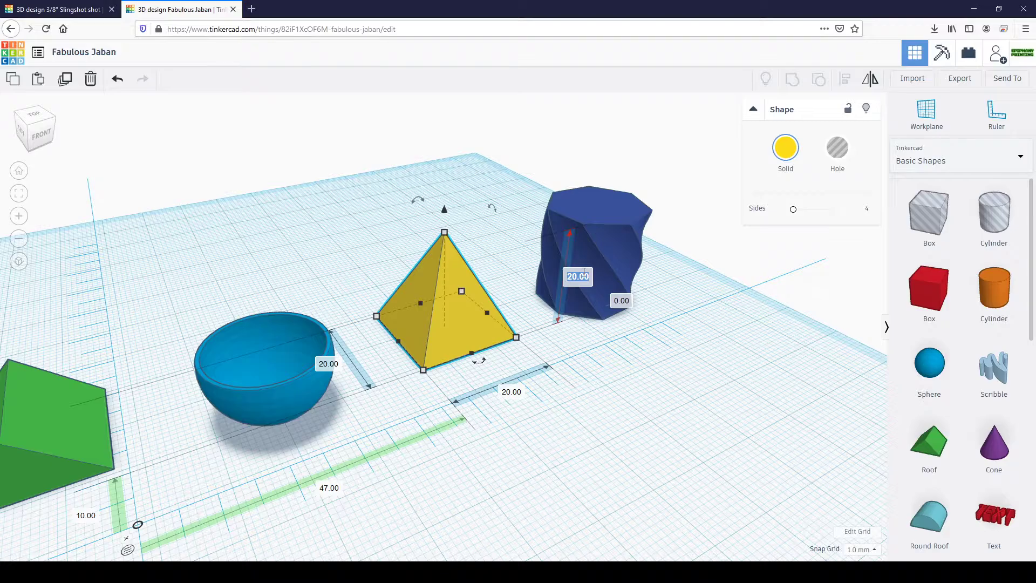
pyautogui.write('18')
pyautogui.click(505, 391)
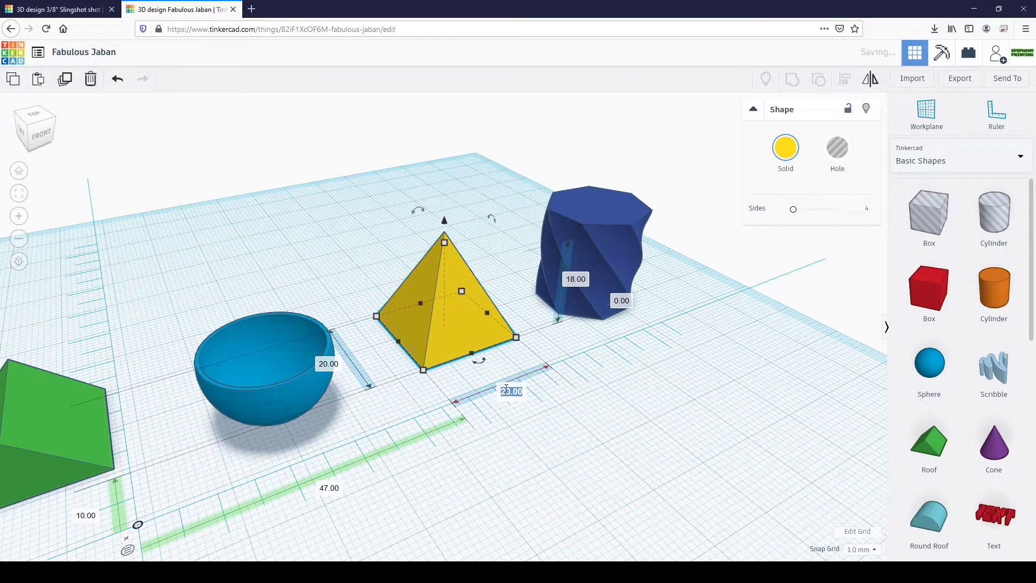
pyautogui.write('18')
pyautogui.click(319, 368)
pyautogui.write('18')
pyautogui.press('Return')
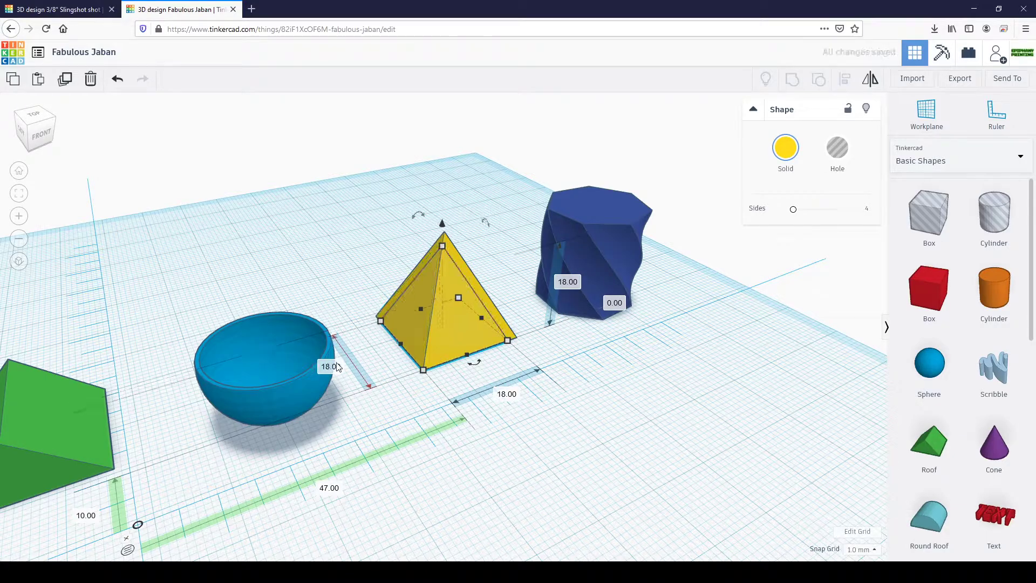
pyautogui.click(838, 147)
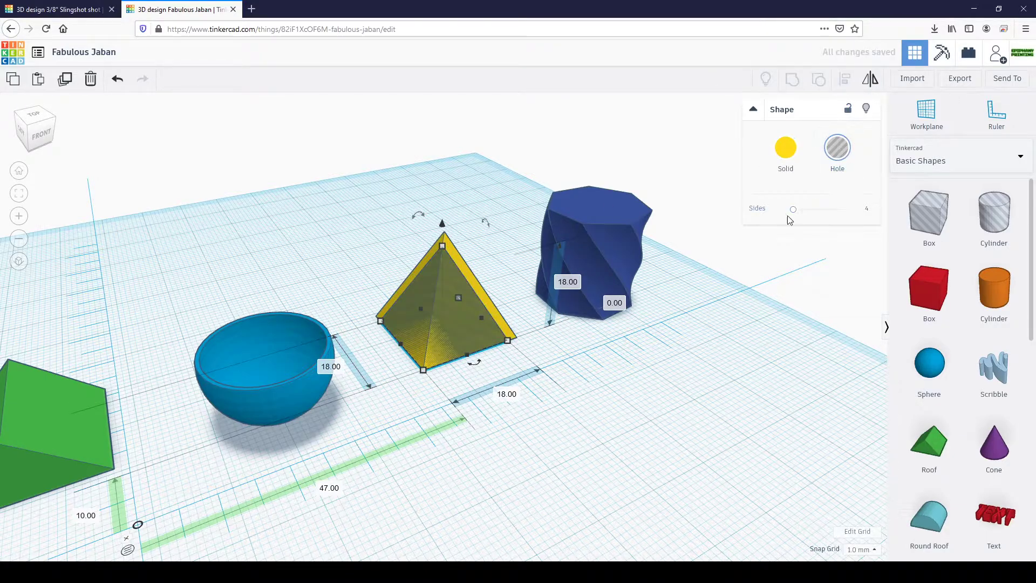
# Step: Centre the hole pyramid within the yellow pyramid along its width and depth, and group the two shapes
pyautogui.moveTo(334, 259); pyautogui.dragTo(458, 332)
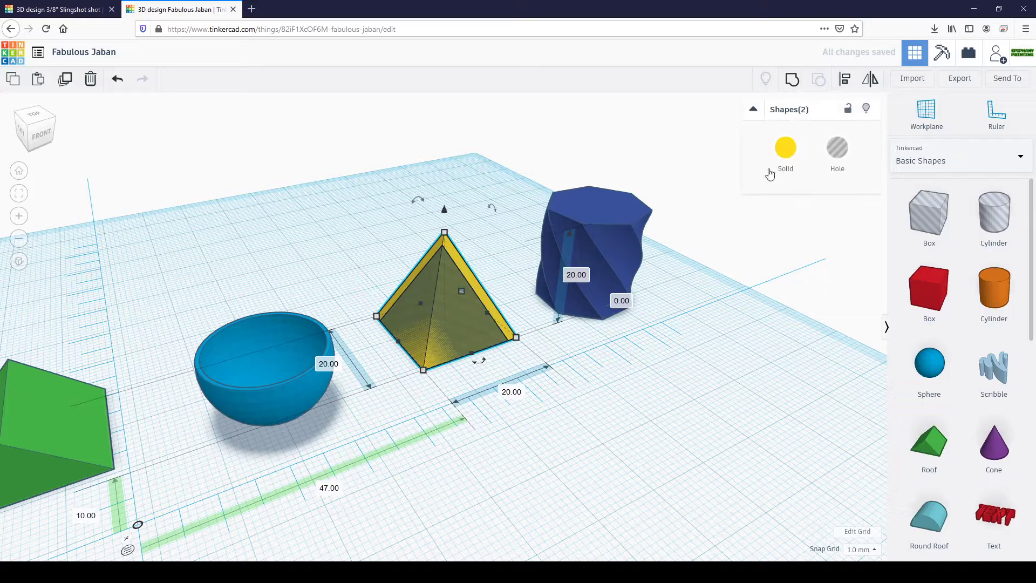
pyautogui.click(845, 77)
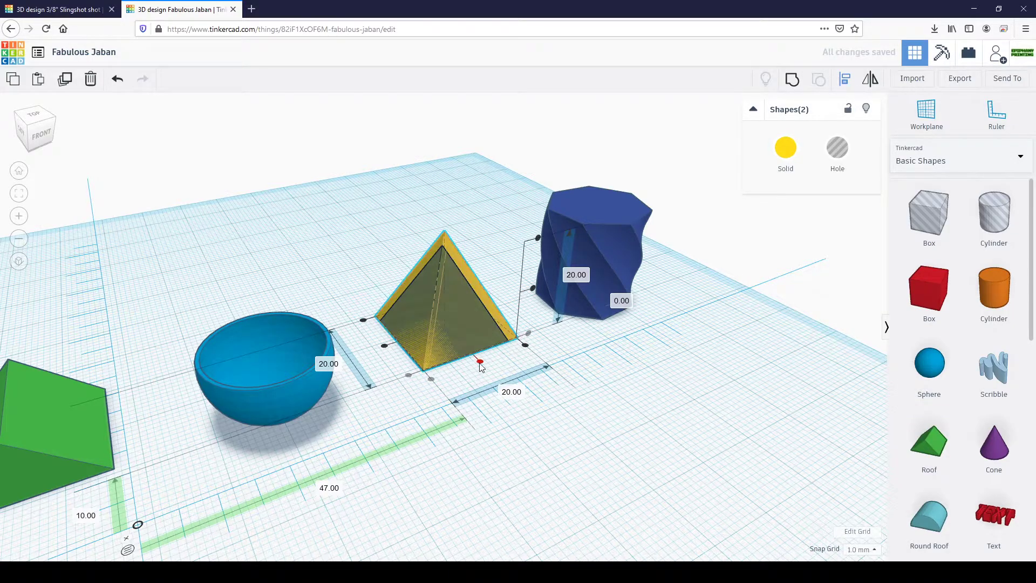
pyautogui.click(384, 345)
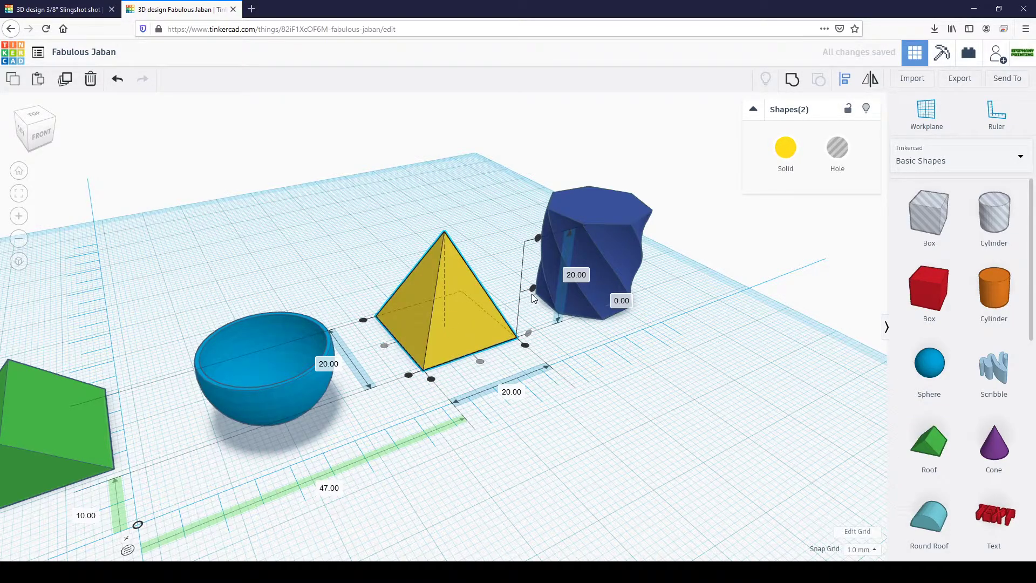
pyautogui.moveTo(394, 219); pyautogui.dragTo(462, 380)
pyautogui.click(763, 97)
pyautogui.click(490, 307)
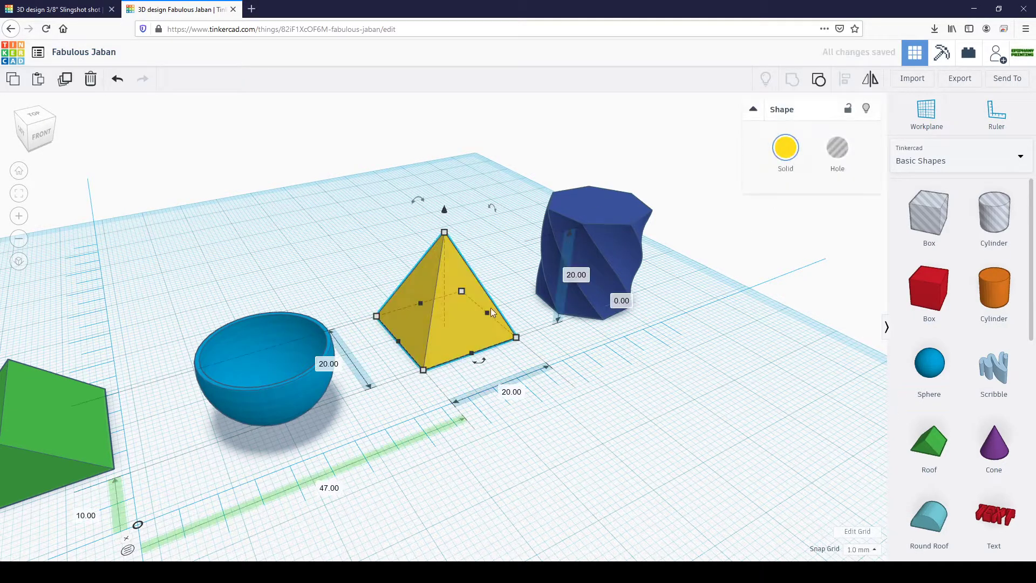
pyautogui.click(365, 147)
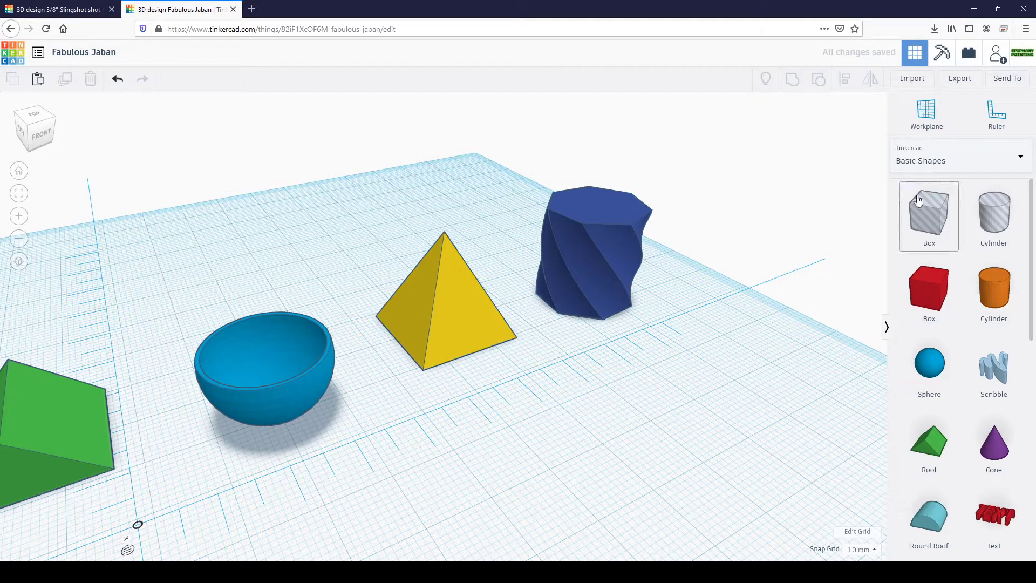
# Step: Place a 9 mm high hole box over the pyramid's upper part, with its base 11 mm above the workplane
pyautogui.moveTo(928, 213); pyautogui.dragTo(448, 317)
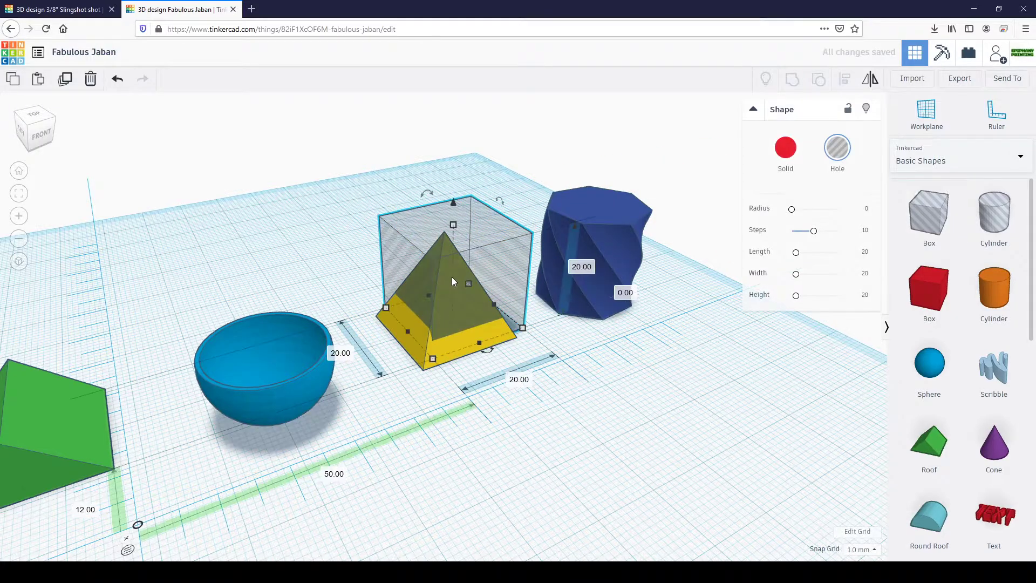
pyautogui.moveTo(453, 236); pyautogui.dragTo(452, 208)
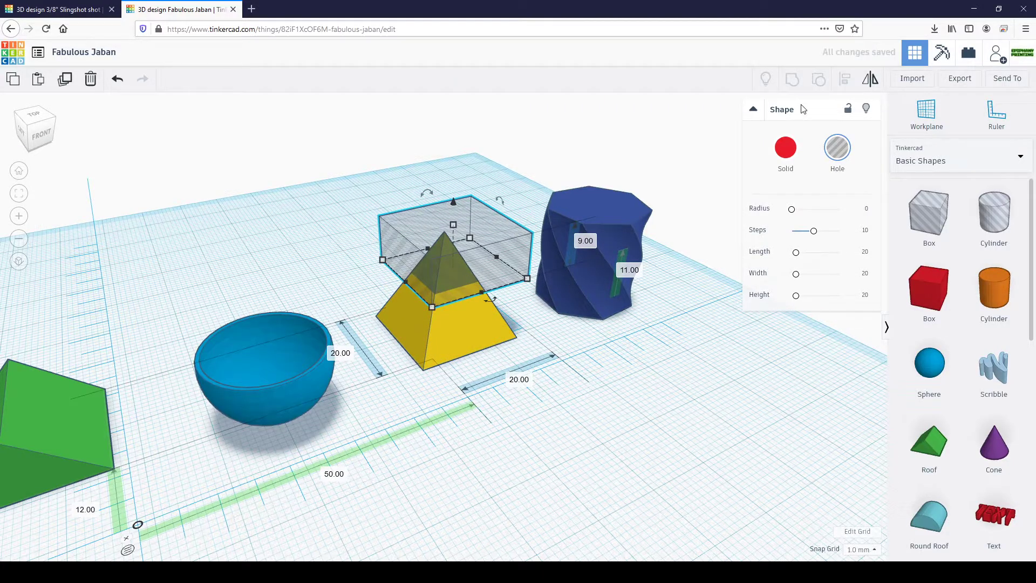
# Step: Group the hole box with the yellow pyramid to cut off its upper part
pyautogui.moveTo(487, 417); pyautogui.dragTo(439, 238)
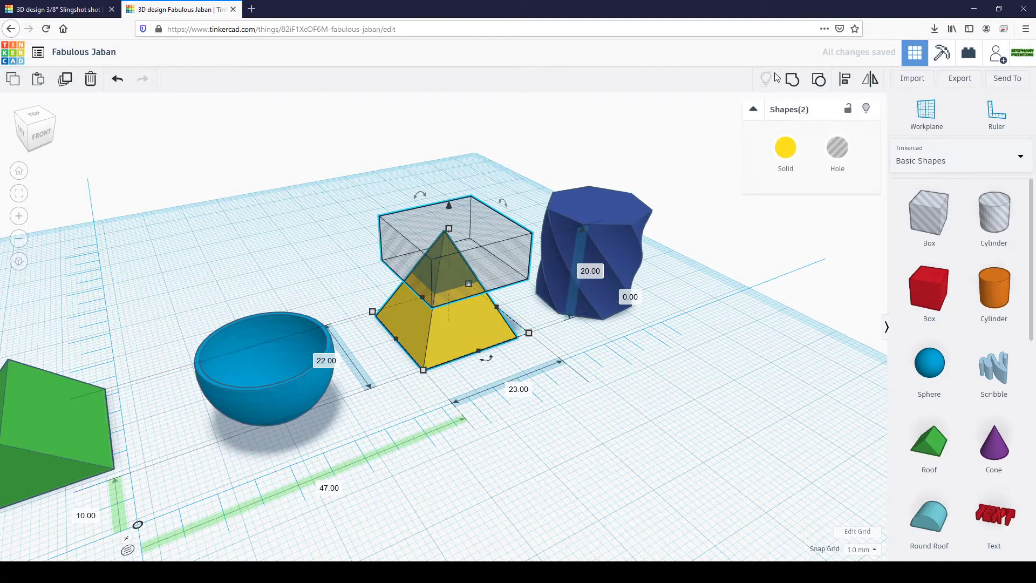
pyautogui.click(792, 79)
pyautogui.moveTo(606, 169); pyautogui.dragTo(541, 97, button='right')
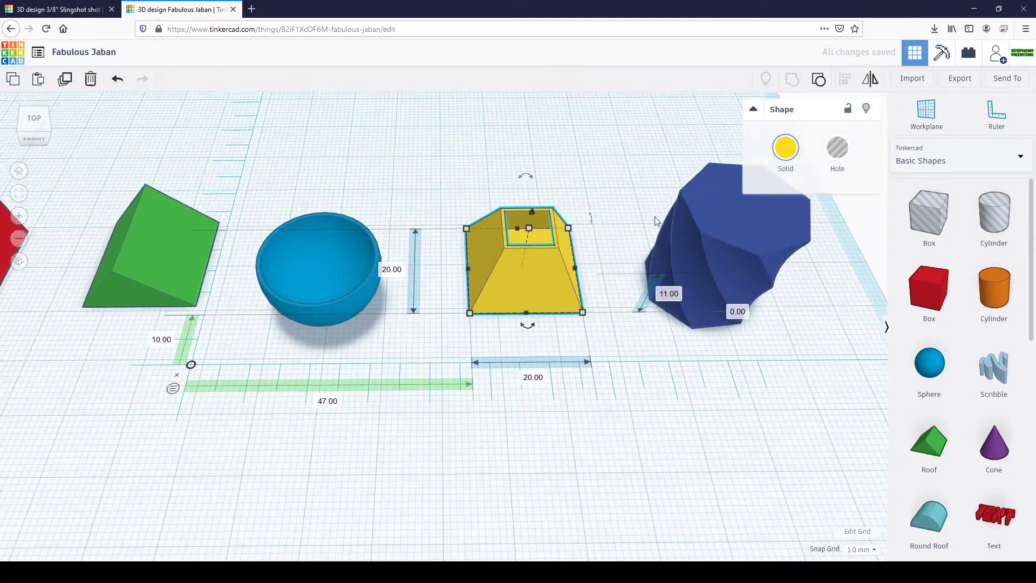
# Step: Duplicate the blue twisted polygon in place and set the copy's depth and height to 17 mm and its width to 16.99 mm
pyautogui.moveTo(731, 338); pyautogui.dragTo(397, 136, button='right')
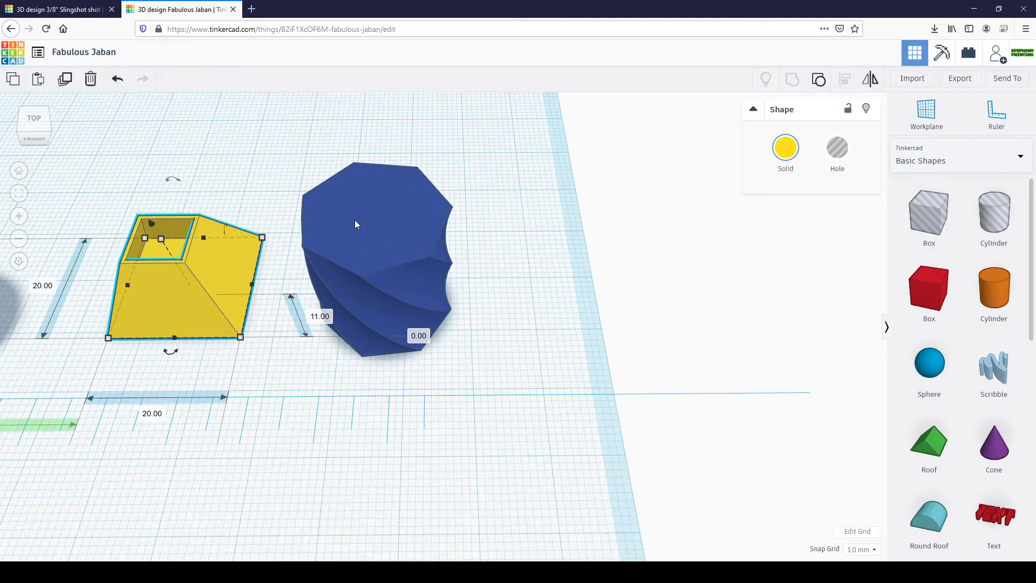
pyautogui.click(362, 205)
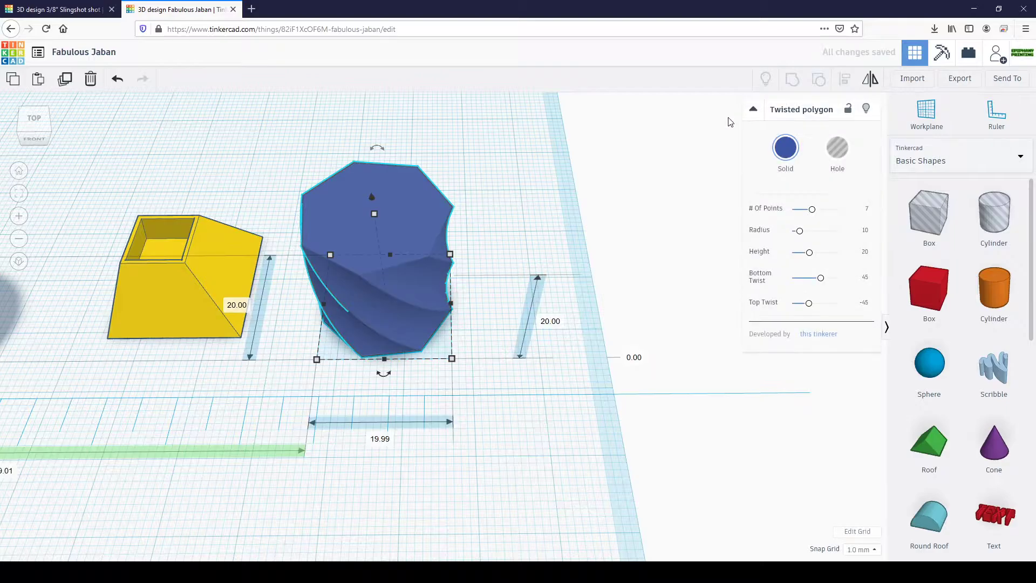
pyautogui.click(245, 305)
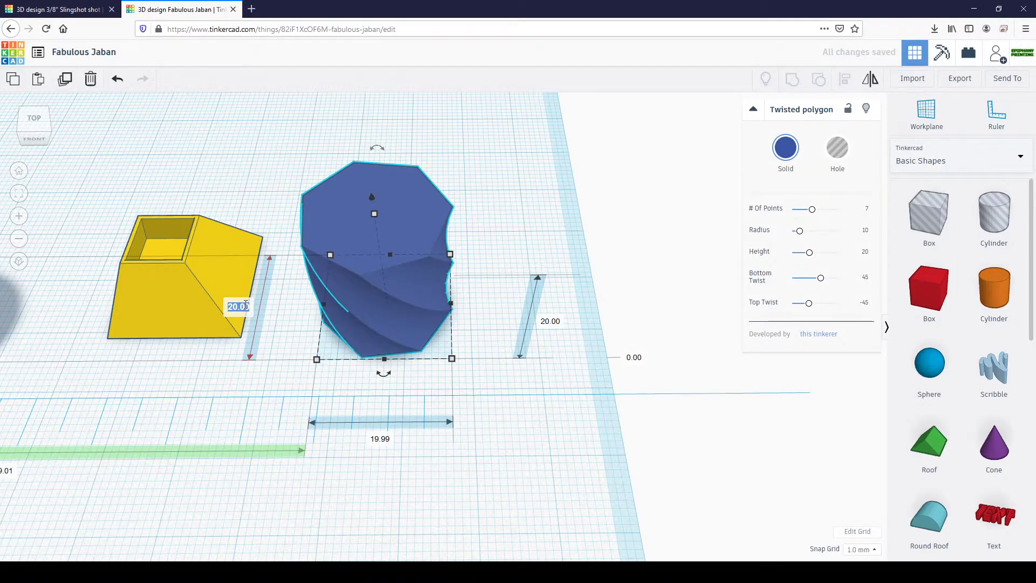
pyautogui.write('17')
pyautogui.press('Tab')
pyautogui.write('1')
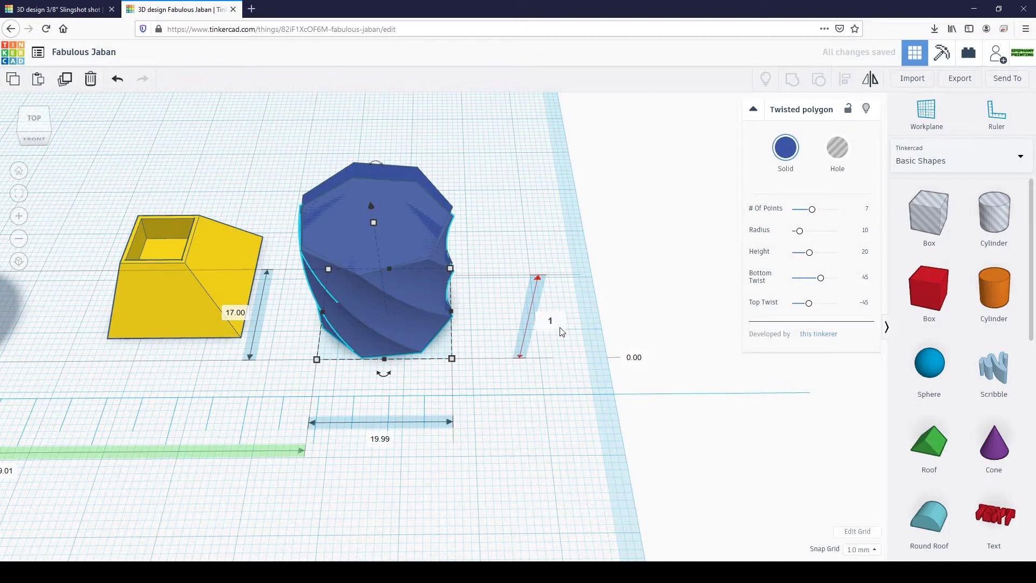
pyautogui.click(381, 439)
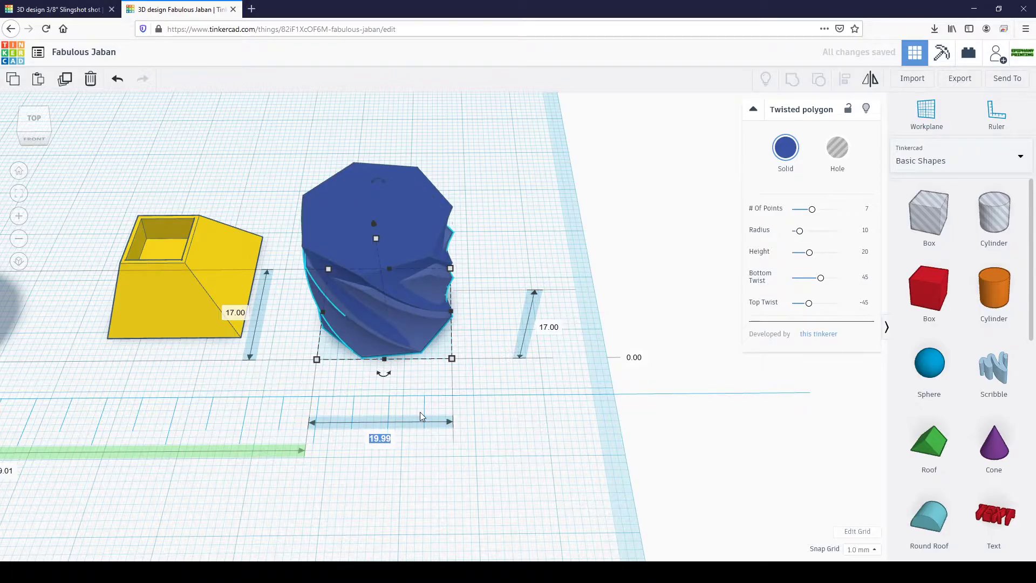
pyautogui.write('16.99')
pyautogui.press('Return')
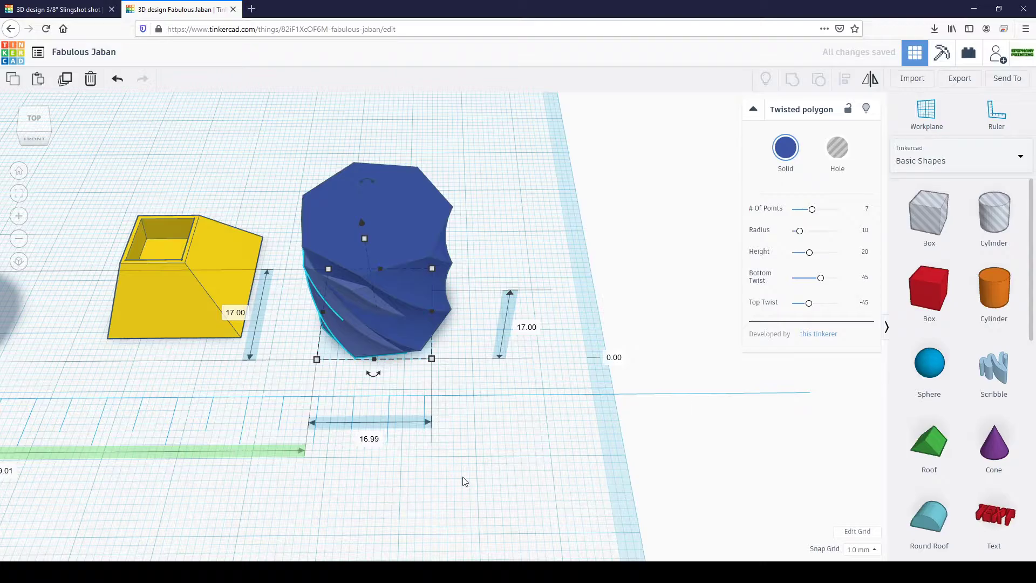
# Step: Turn the smaller twisted polygon copy into a hole
pyautogui.hotkey('ctrl', 'z')
pyautogui.hotkey('ctrl', 'z')
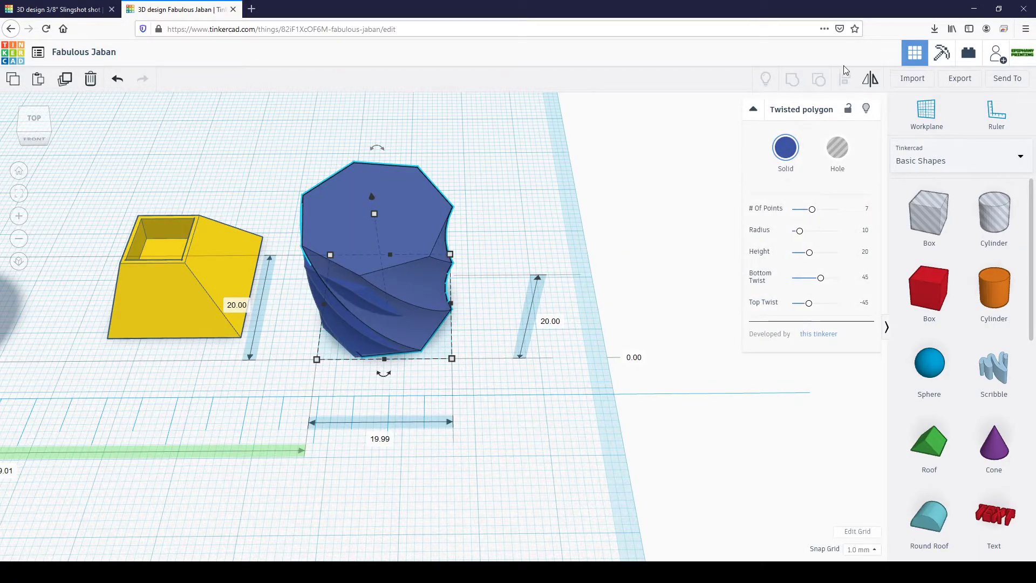
pyautogui.click(497, 380)
pyautogui.click(357, 302)
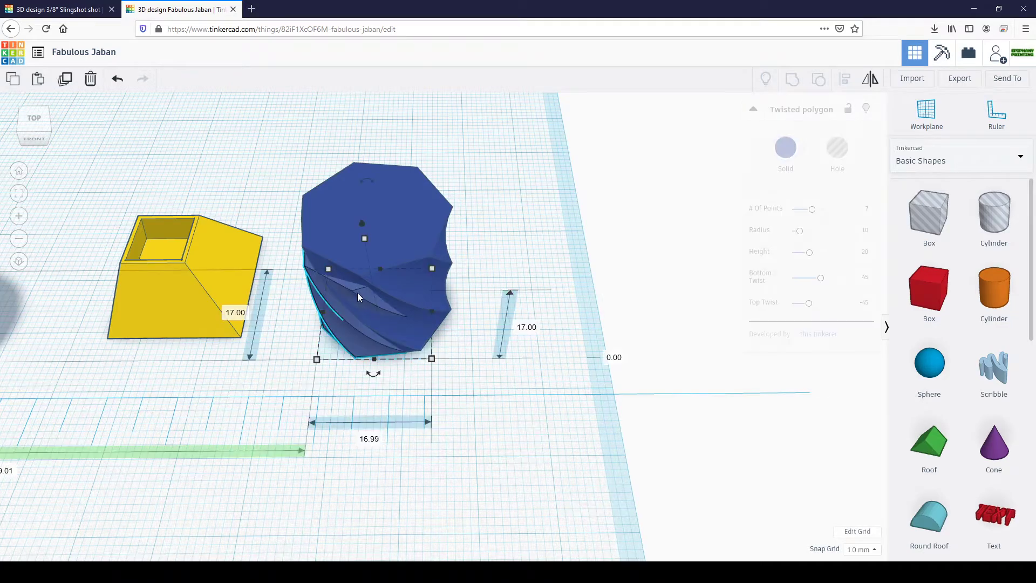
pyautogui.keyDown('shift'); pyautogui.click(385, 209); pyautogui.keyUp('shift')
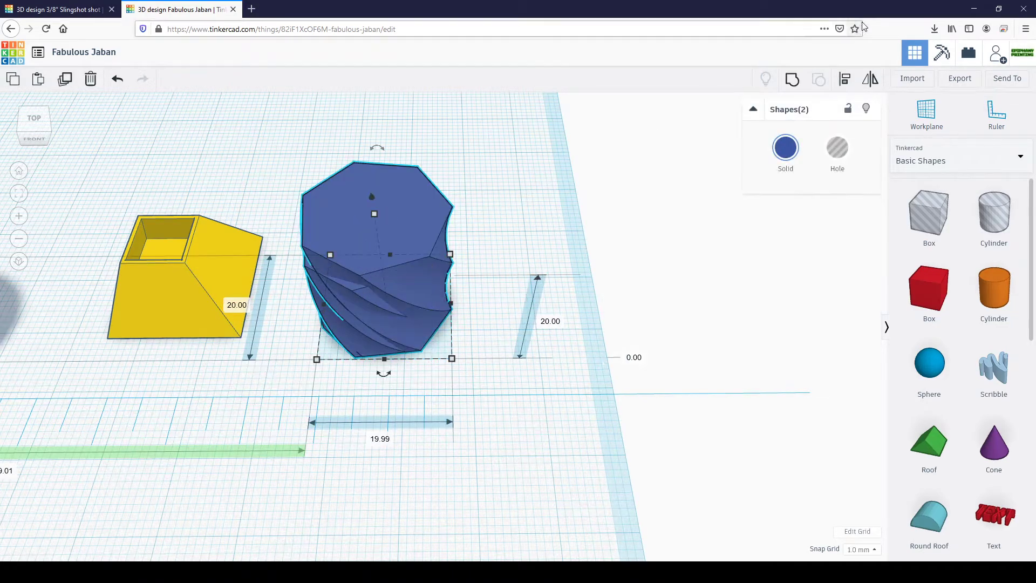
pyautogui.click(658, 171)
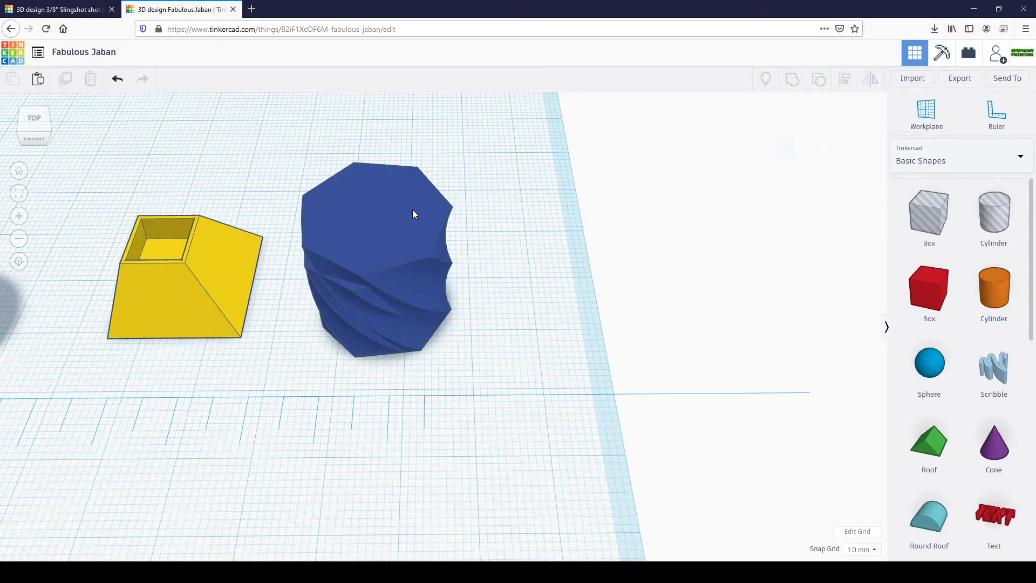
pyautogui.click(347, 286)
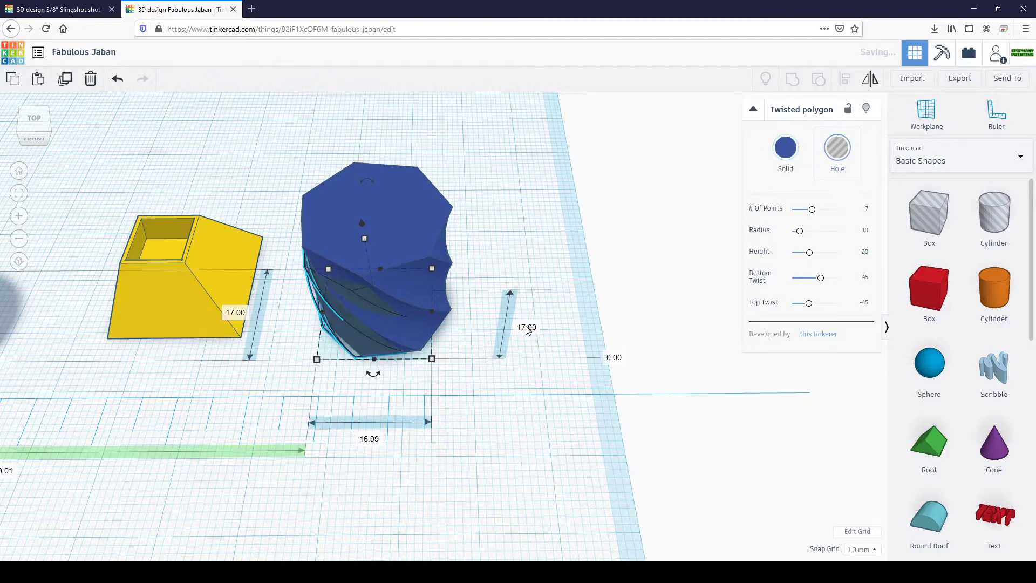
# Step: Centre the hole polygon within the blue twisted polygon along its width, depth and height, and group the two shapes
pyautogui.keyDown('shift'); pyautogui.click(305, 253); pyautogui.keyUp('shift')
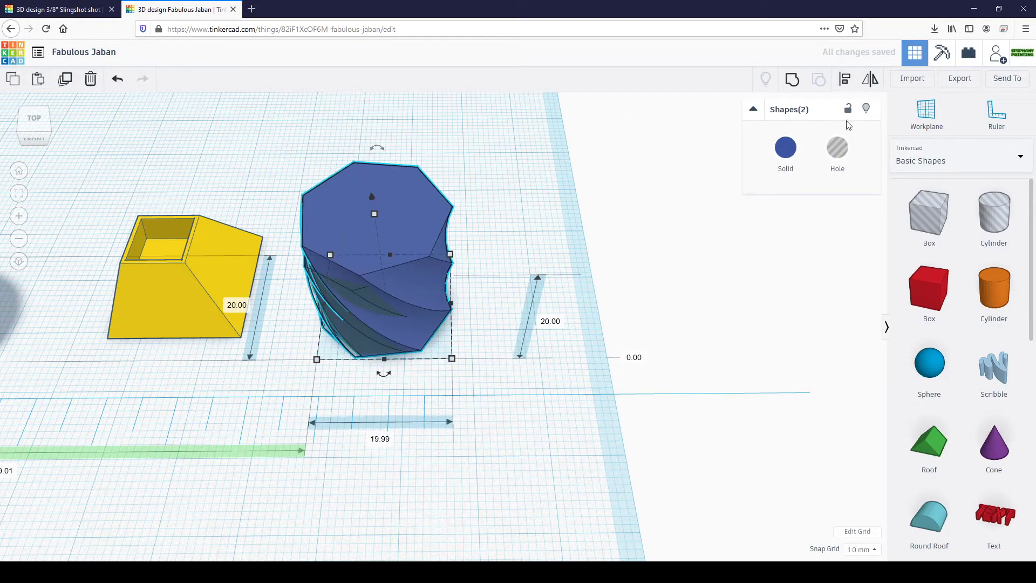
pyautogui.click(845, 79)
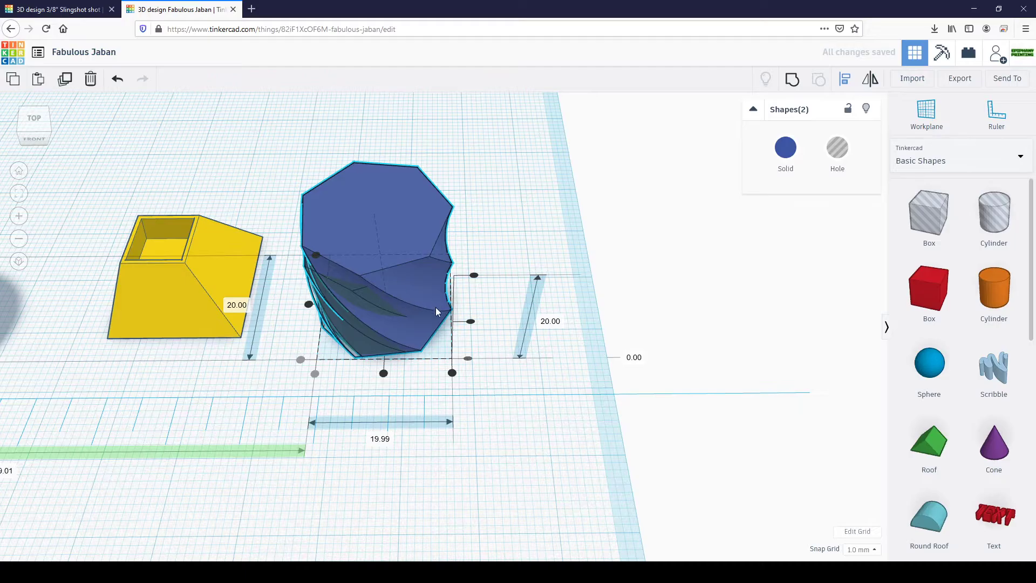
pyautogui.click(471, 321)
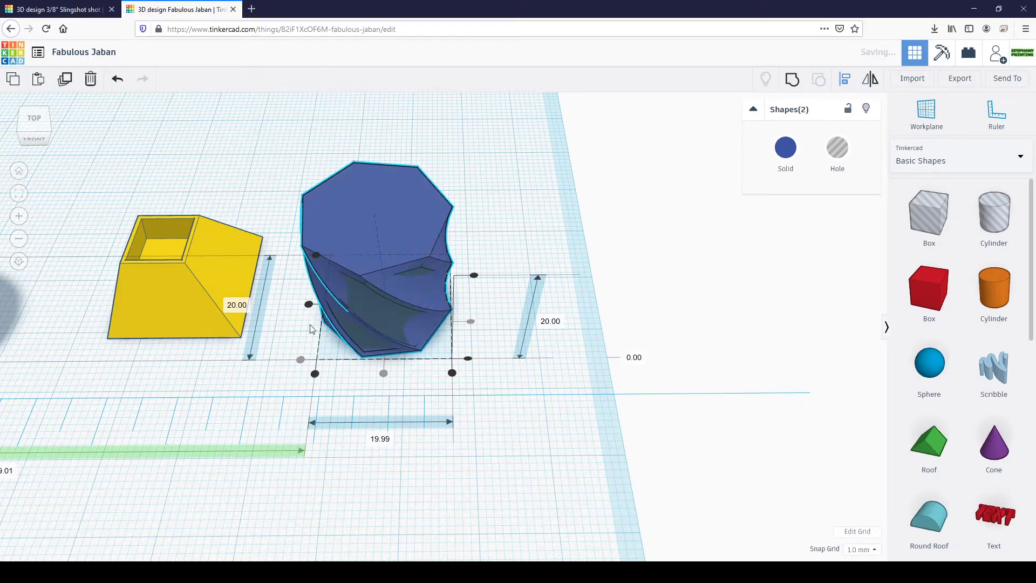
pyautogui.click(309, 305)
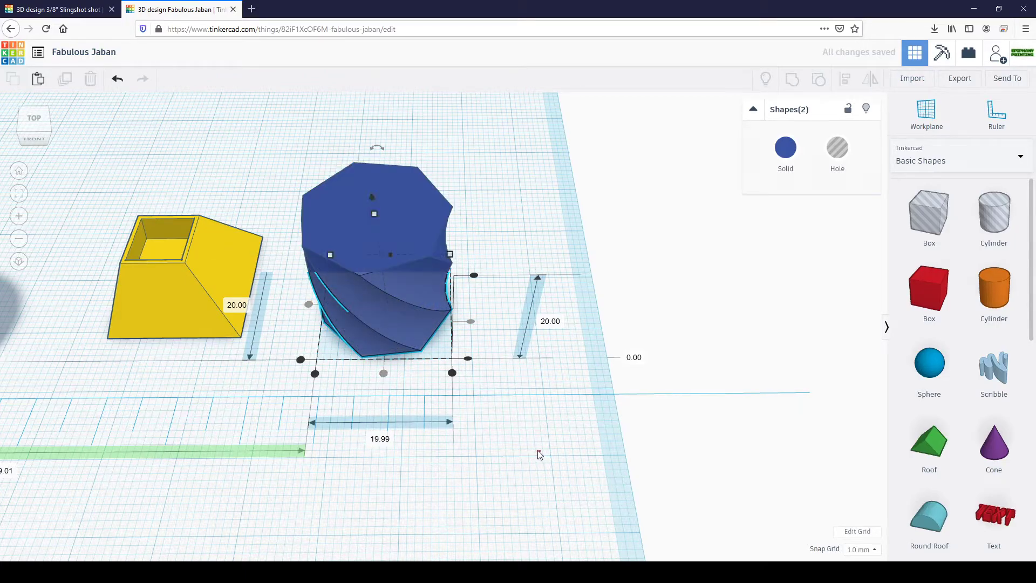
pyautogui.moveTo(539, 453); pyautogui.dragTo(340, 204)
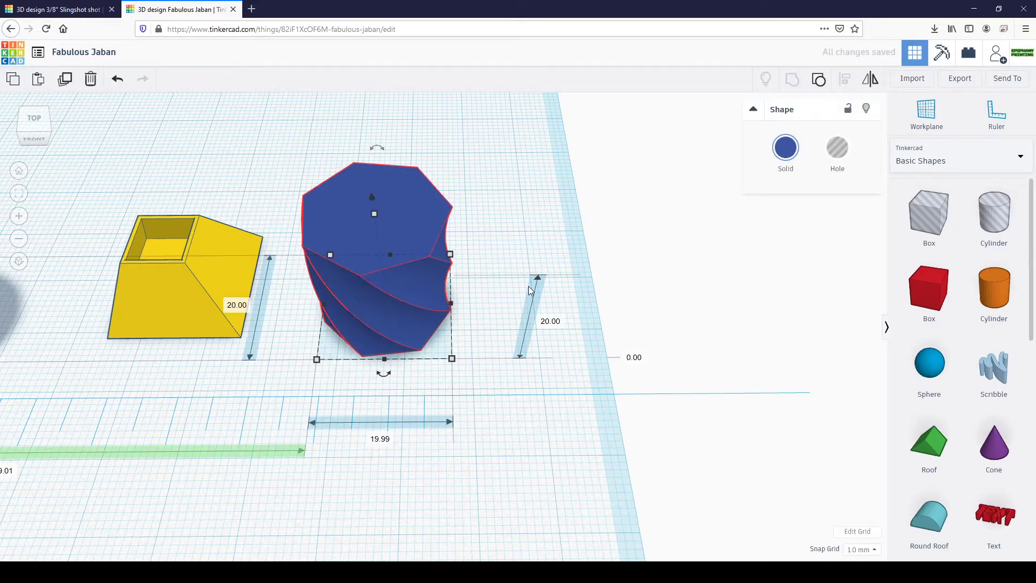
pyautogui.click(495, 336)
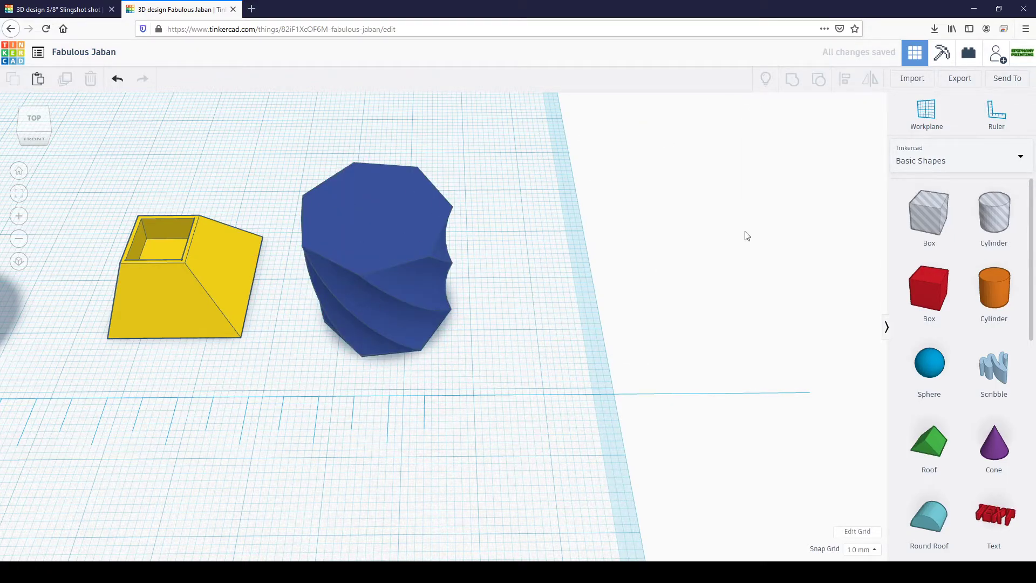
# Step: Place a hole box over the twisted polygon, enlarged to 32 by 22 mm, with its base 17 mm above the workplane
pyautogui.moveTo(929, 216); pyautogui.dragTo(392, 296)
pyautogui.moveTo(457, 300); pyautogui.dragTo(513, 300)
pyautogui.moveTo(328, 317)
pyautogui.mouseDown(button='right')
pyautogui.moveTo(388, 329)
pyautogui.moveTo(309, 323)
pyautogui.mouseUp(button='right')
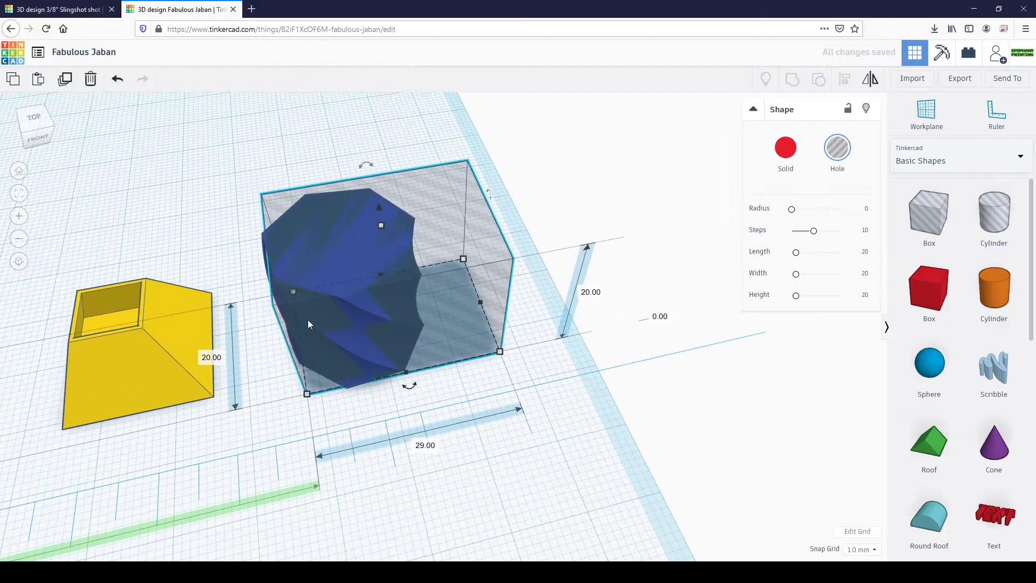
pyautogui.moveTo(300, 341); pyautogui.dragTo(280, 343)
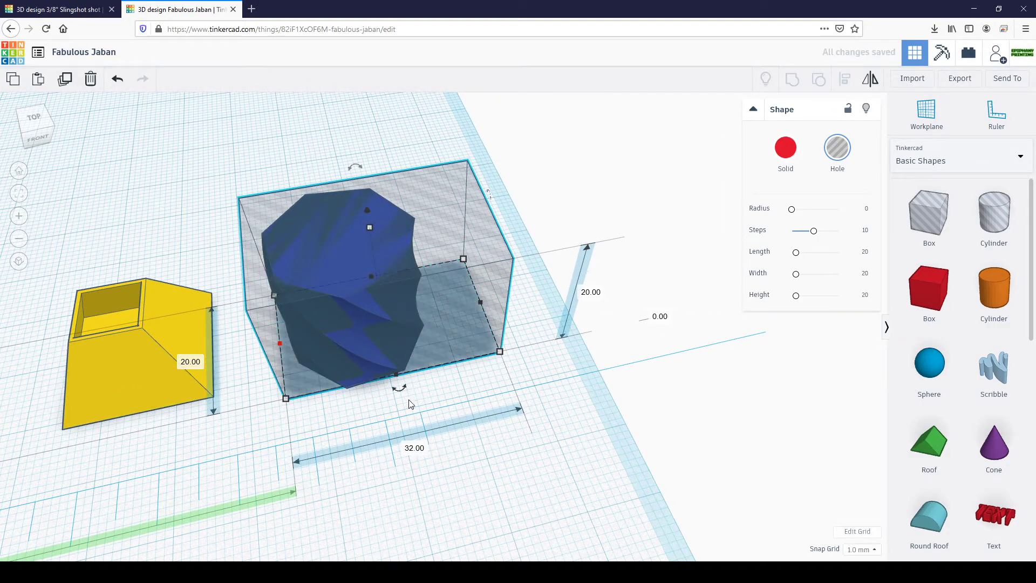
pyautogui.moveTo(400, 393); pyautogui.dragTo(610, 351, button='right')
pyautogui.moveTo(283, 407)
pyautogui.mouseDown(button='right')
pyautogui.moveTo(405, 370)
pyautogui.moveTo(293, 397)
pyautogui.mouseUp(button='right')
pyautogui.moveTo(339, 322); pyautogui.dragTo(349, 131)
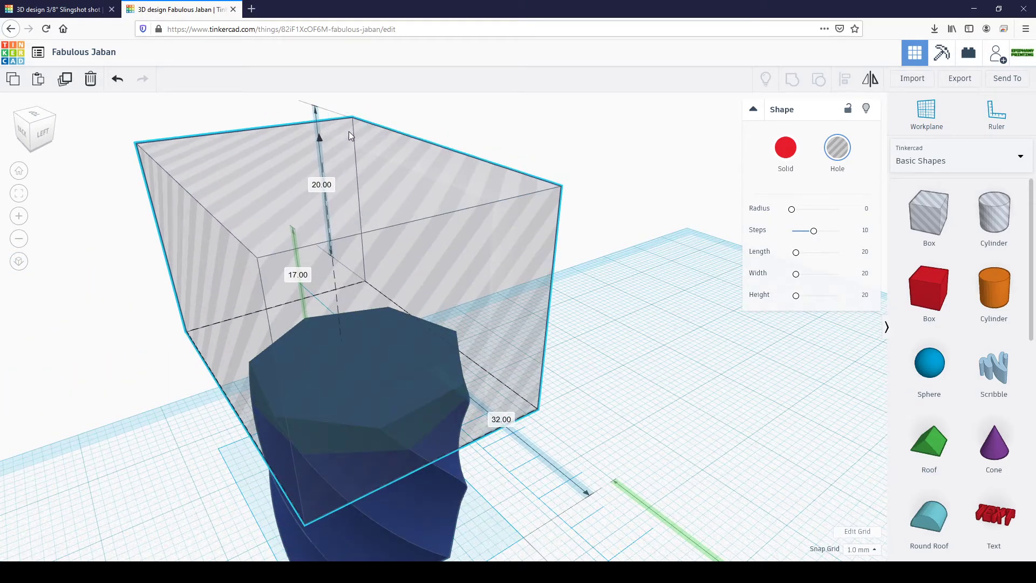
# Step: Group the hole box with the twisted polygon to cut off its top and open the hollow interior
pyautogui.moveTo(626, 316); pyautogui.dragTo(209, 260, button='right')
pyautogui.hotkey('ctrl', 'a')
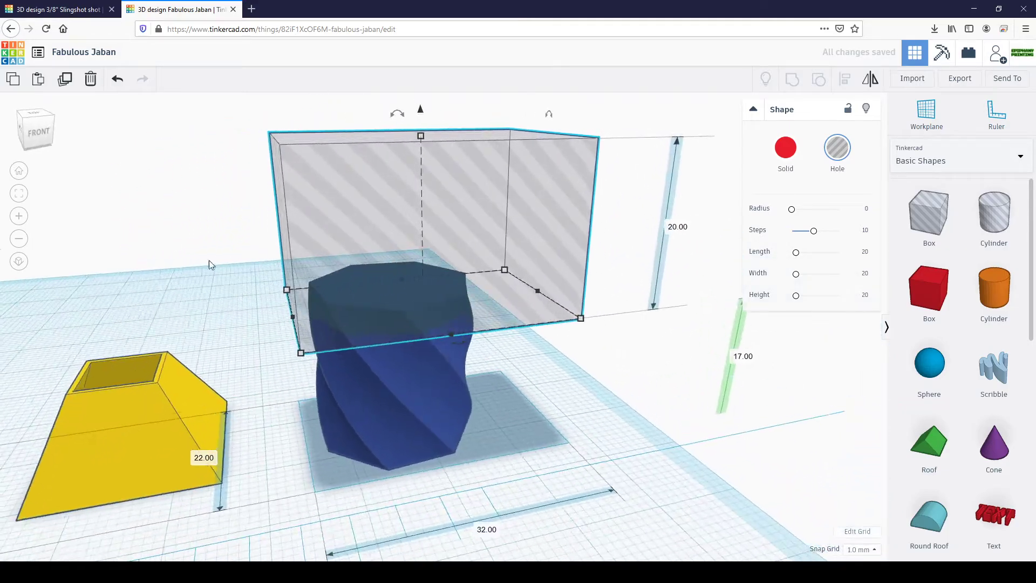
pyautogui.click(432, 507)
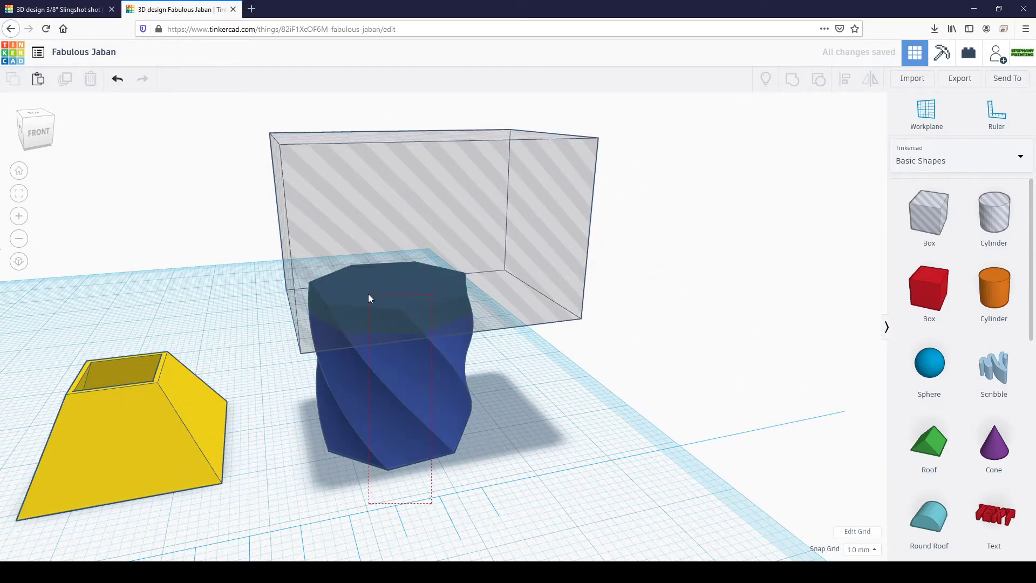
pyautogui.moveTo(368, 299); pyautogui.dragTo(369, 298)
pyautogui.click(792, 78)
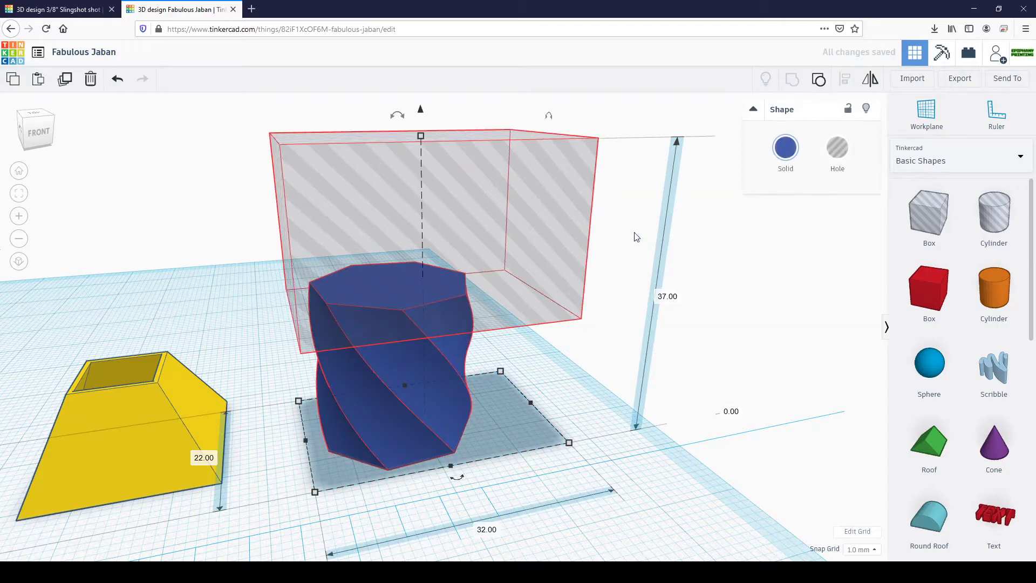
pyautogui.moveTo(555, 248); pyautogui.dragTo(518, 375, button='right')
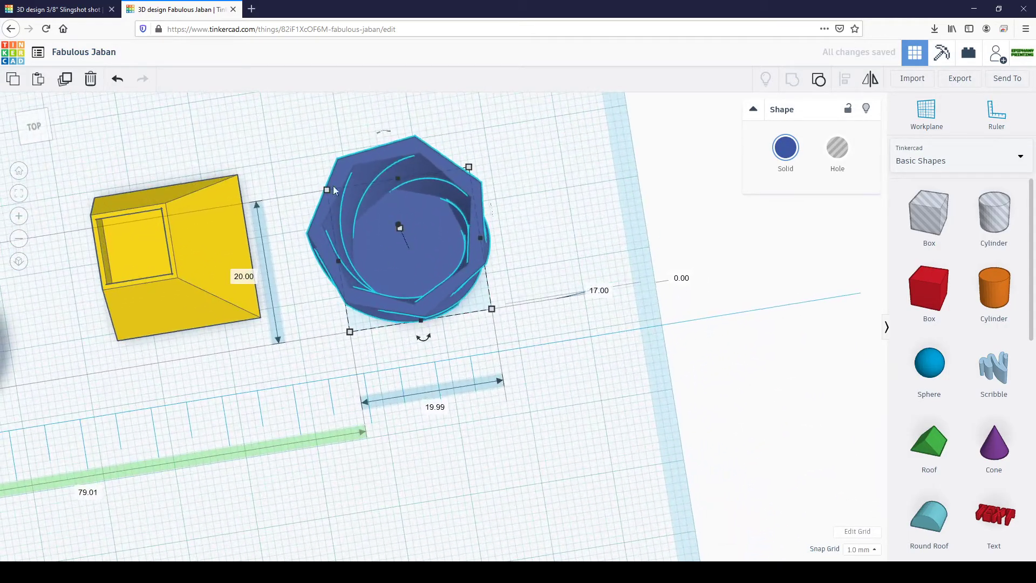
pyautogui.moveTo(400, 192); pyautogui.dragTo(345, 206, button='right')
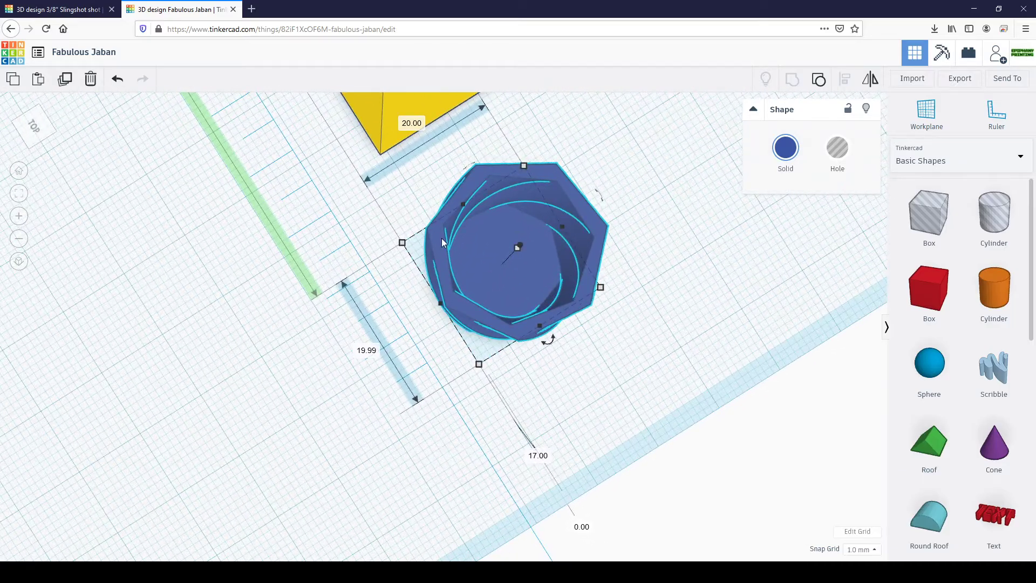
pyautogui.moveTo(484, 192); pyautogui.dragTo(662, 267, button='right')
pyautogui.moveTo(663, 267); pyautogui.dragTo(664, 312, button='middle')
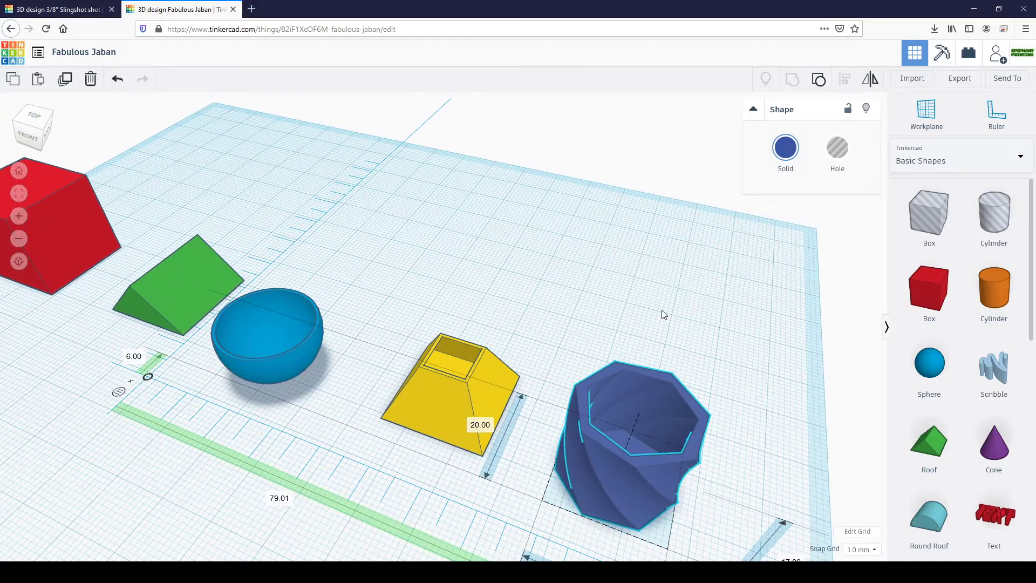